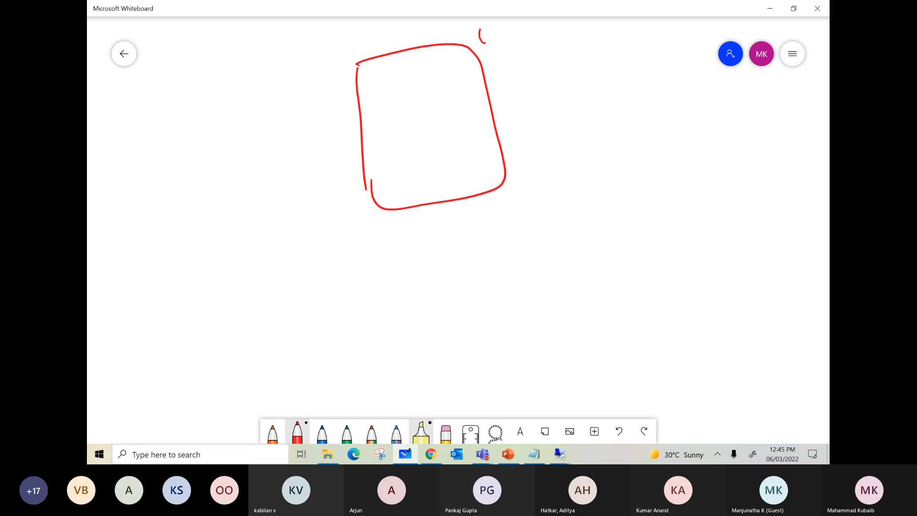
# Label the hand-drawn box VPC and draw two lines leading out of it to the subnet labels S1 and S2.
pyautogui.moveTo(514, 24)
pyautogui.mouseDown()
pyautogui.moveTo(516, 32)
pyautogui.moveTo(559, 37)
pyautogui.mouseUp()
pyautogui.moveTo(457, 100)
pyautogui.mouseDown()
pyautogui.moveTo(508, 83)
pyautogui.moveTo(538, 98)
pyautogui.moveTo(531, 103)
pyautogui.mouseUp()
pyautogui.moveTo(552, 70); pyautogui.dragTo(559, 89)
pyautogui.moveTo(481, 155)
pyautogui.mouseDown()
pyautogui.moveTo(526, 140)
pyautogui.moveTo(542, 145)
pyautogui.mouseUp()
pyautogui.moveTo(557, 122); pyautogui.dragTo(565, 138)
# Write the address range 10.0.0.0/24 beside the S1 label.
pyautogui.moveTo(583, 69)
pyautogui.mouseDown()
pyautogui.moveTo(585, 82)
pyautogui.moveTo(592, 71)
pyautogui.mouseUp()
pyautogui.moveTo(603, 73); pyautogui.dragTo(677, 62)
pyautogui.click(636, 68)
pyautogui.click(666, 63)
pyautogui.moveTo(688, 48)
pyautogui.mouseDown()
pyautogui.moveTo(685, 81)
pyautogui.moveTo(726, 89)
pyautogui.mouseUp()
# Write the address range 10.196.0.0/24 beside the S2 label.
pyautogui.moveTo(605, 124)
pyautogui.mouseDown()
pyautogui.moveTo(603, 147)
pyautogui.moveTo(620, 129)
pyautogui.moveTo(643, 143)
pyautogui.mouseUp()
pyautogui.click(636, 134)
pyautogui.moveTo(659, 123); pyautogui.dragTo(662, 142)
pyautogui.moveTo(682, 119)
pyautogui.mouseDown()
pyautogui.moveTo(676, 132)
pyautogui.moveTo(739, 128)
pyautogui.moveTo(753, 144)
pyautogui.moveTo(773, 143)
pyautogui.mouseUp()
pyautogui.click(697, 129)
pyautogui.click(724, 129)
pyautogui.moveTo(778, 128); pyautogui.dragTo(793, 147)
# Draw two computer icons inside the VPC box, one beside each subnet line.
pyautogui.moveTo(438, 92)
pyautogui.mouseDown()
pyautogui.moveTo(436, 134)
pyautogui.moveTo(452, 125)
pyautogui.mouseUp()
pyautogui.moveTo(436, 160)
pyautogui.mouseDown()
pyautogui.moveTo(435, 175)
pyautogui.moveTo(459, 172)
pyautogui.mouseUp()
pyautogui.moveTo(441, 169)
pyautogui.mouseDown()
pyautogui.moveTo(460, 168)
pyautogui.moveTo(447, 182)
pyautogui.mouseUp()
pyautogui.moveTo(439, 188); pyautogui.dragTo(462, 182)
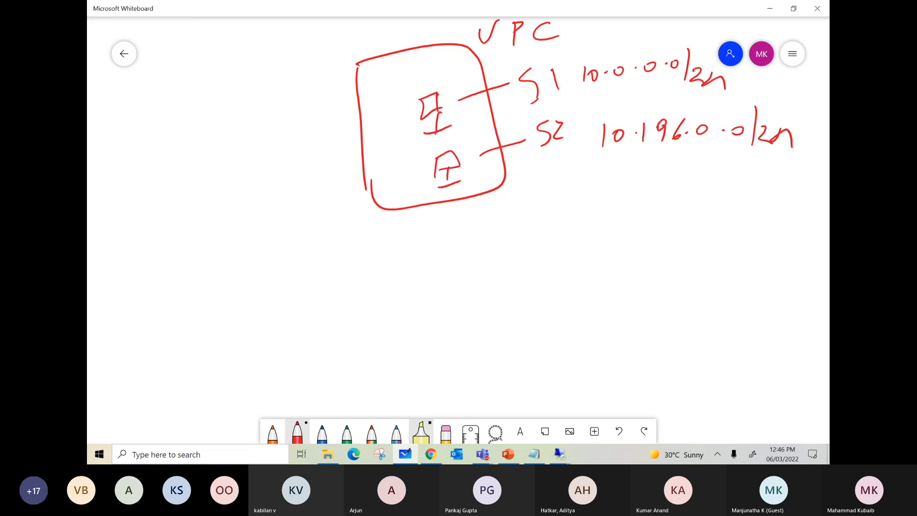
# Draw an arrow from the lower computer to the upper one, and a third computer below the VPC box with a connecting line.
pyautogui.moveTo(420, 171)
pyautogui.mouseDown()
pyautogui.moveTo(397, 138)
pyautogui.moveTo(401, 119)
pyautogui.mouseUp()
pyautogui.moveTo(396, 128); pyautogui.dragTo(408, 129)
pyautogui.moveTo(404, 195); pyautogui.dragTo(424, 248)
pyautogui.moveTo(425, 218)
pyautogui.mouseDown()
pyautogui.moveTo(450, 239)
pyautogui.moveTo(422, 249)
pyautogui.mouseUp()
pyautogui.moveTo(439, 243)
pyautogui.mouseDown()
pyautogui.moveTo(439, 254)
pyautogui.moveTo(462, 254)
pyautogui.mouseUp()
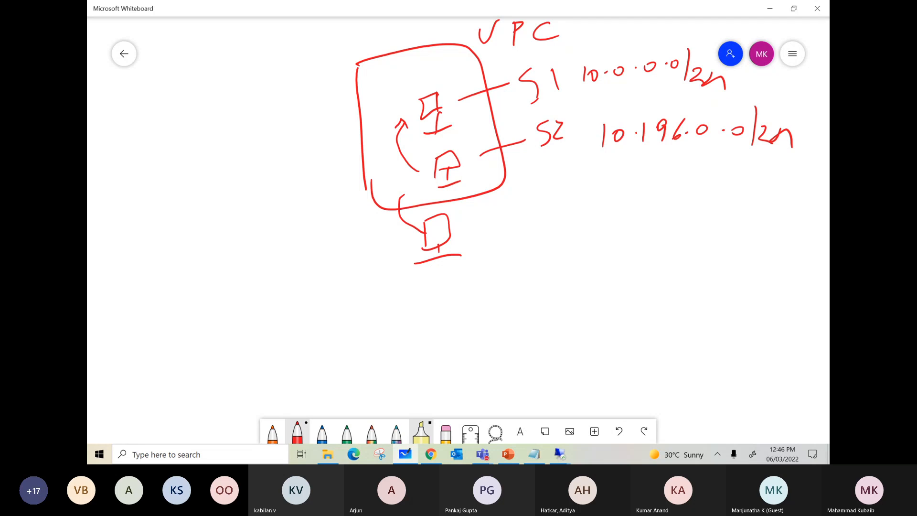
# Write DNS-Policy beneath the S2 address range.
pyautogui.moveTo(591, 217); pyautogui.dragTo(596, 237)
pyautogui.moveTo(588, 216)
pyautogui.mouseDown()
pyautogui.moveTo(608, 219)
pyautogui.moveTo(597, 236)
pyautogui.mouseUp()
pyautogui.moveTo(620, 228)
pyautogui.mouseDown()
pyautogui.moveTo(634, 212)
pyautogui.moveTo(641, 227)
pyautogui.moveTo(678, 212)
pyautogui.mouseUp()
pyautogui.moveTo(690, 201)
pyautogui.mouseDown()
pyautogui.moveTo(691, 220)
pyautogui.moveTo(692, 212)
pyautogui.mouseUp()
pyautogui.moveTo(711, 205)
pyautogui.mouseDown()
pyautogui.moveTo(721, 196)
pyautogui.moveTo(720, 215)
pyautogui.mouseUp()
pyautogui.click(737, 198)
pyautogui.moveTo(731, 203)
pyautogui.mouseDown()
pyautogui.moveTo(730, 211)
pyautogui.moveTo(749, 210)
pyautogui.mouseUp()
pyautogui.moveTo(750, 200); pyautogui.dragTo(760, 223)
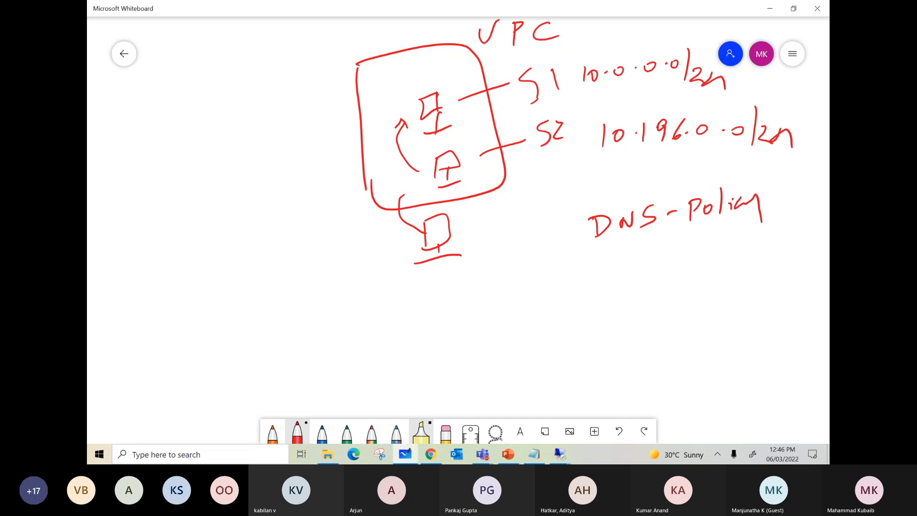
# Mark the VPC box's upper-left corner with a dot and outgoing line, and write 10.196.5.5, underlined twice, below the third computer.
pyautogui.moveTo(352, 72)
pyautogui.mouseDown()
pyautogui.moveTo(372, 59)
pyautogui.moveTo(351, 75)
pyautogui.moveTo(281, 87)
pyautogui.mouseUp()
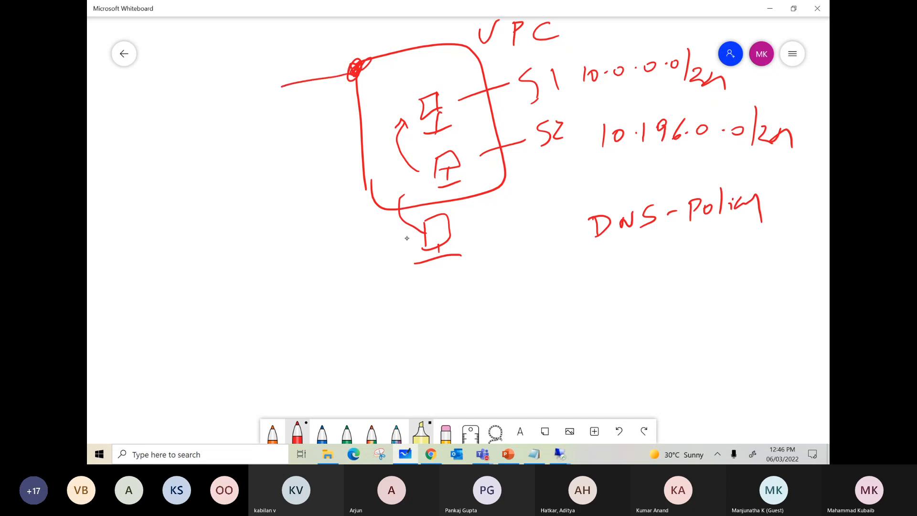
pyautogui.moveTo(414, 288)
pyautogui.mouseDown()
pyautogui.moveTo(412, 309)
pyautogui.moveTo(423, 291)
pyautogui.moveTo(453, 298)
pyautogui.mouseUp()
pyautogui.click(444, 293)
pyautogui.moveTo(464, 279)
pyautogui.mouseDown()
pyautogui.moveTo(472, 277)
pyautogui.moveTo(470, 296)
pyautogui.mouseUp()
pyautogui.moveTo(487, 276)
pyautogui.mouseDown()
pyautogui.moveTo(483, 296)
pyautogui.moveTo(505, 296)
pyautogui.moveTo(513, 270)
pyautogui.moveTo(538, 292)
pyautogui.mouseUp()
pyautogui.click(495, 282)
pyautogui.click(525, 282)
pyautogui.moveTo(546, 264); pyautogui.dragTo(555, 262)
pyautogui.moveTo(425, 325)
pyautogui.mouseDown()
pyautogui.moveTo(566, 302)
pyautogui.moveTo(556, 310)
pyautogui.mouseUp()
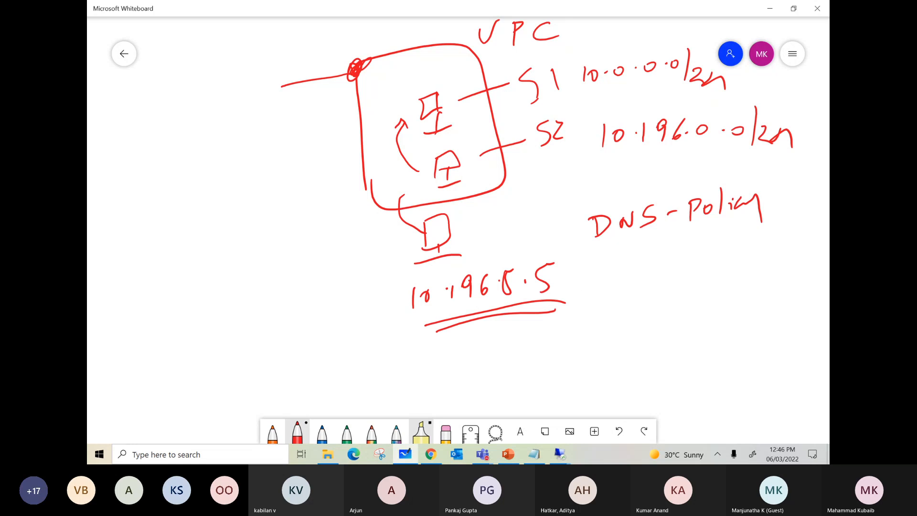
# Thicken the dot on the VPC box's corner and write 10.196.5.5 beside its outgoing line.
pyautogui.moveTo(356, 64)
pyautogui.mouseDown()
pyautogui.moveTo(348, 76)
pyautogui.moveTo(355, 69)
pyautogui.mouseUp()
pyautogui.moveTo(173, 107)
pyautogui.mouseDown()
pyautogui.moveTo(177, 123)
pyautogui.moveTo(232, 100)
pyautogui.mouseUp()
pyautogui.click(209, 102)
pyautogui.moveTo(246, 70)
pyautogui.mouseDown()
pyautogui.moveTo(241, 87)
pyautogui.moveTo(264, 82)
pyautogui.mouseUp()
pyautogui.click(253, 75)
pyautogui.moveTo(260, 58); pyautogui.dragTo(287, 64)
pyautogui.moveTo(285, 45); pyautogui.dragTo(293, 43)
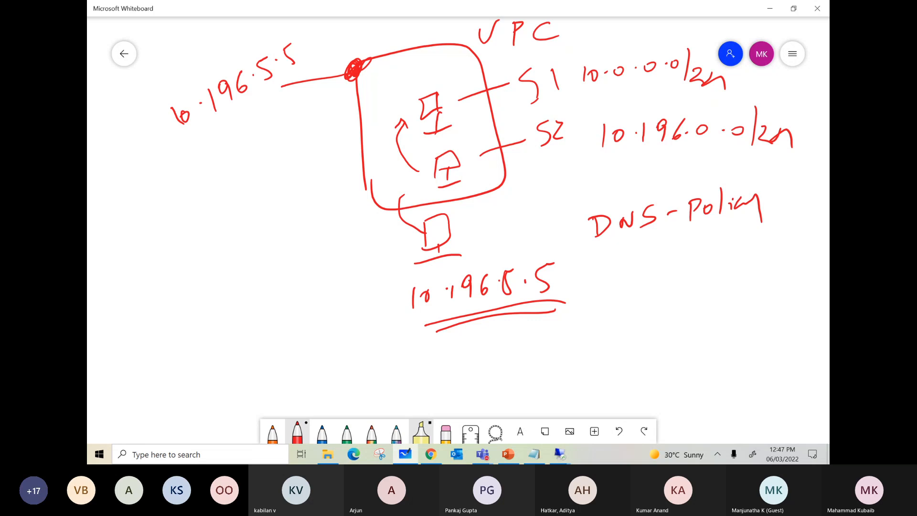
# Number the two computers inside the VPC box 1 and 2, and underline DNS-Policy twice.
pyautogui.moveTo(419, 67); pyautogui.dragTo(425, 78)
pyautogui.moveTo(471, 168); pyautogui.dragTo(483, 181)
pyautogui.moveTo(603, 252)
pyautogui.mouseDown()
pyautogui.moveTo(795, 236)
pyautogui.moveTo(704, 249)
pyautogui.moveTo(804, 250)
pyautogui.mouseUp()
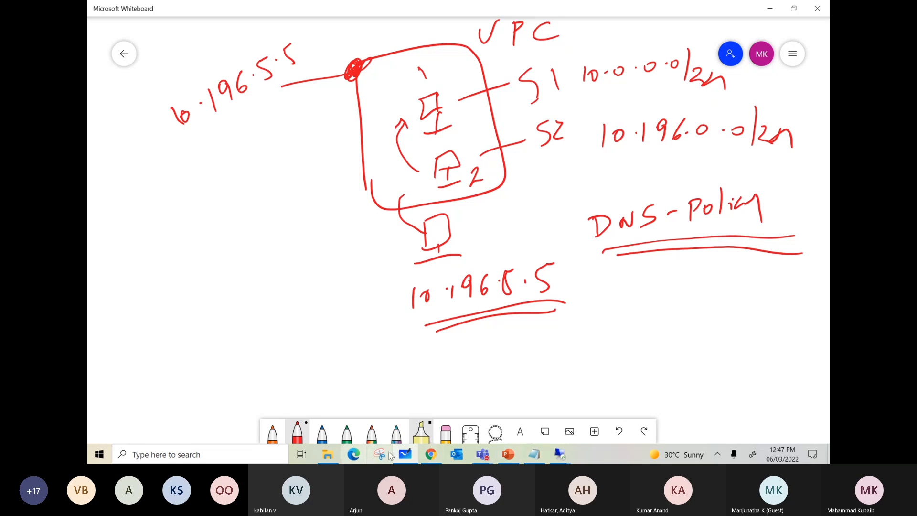
# Switch to Chrome and review the VM instances of VDI Project with a reloaded list, and those of GCP-VDI-Demo.
pyautogui.click(430, 455)
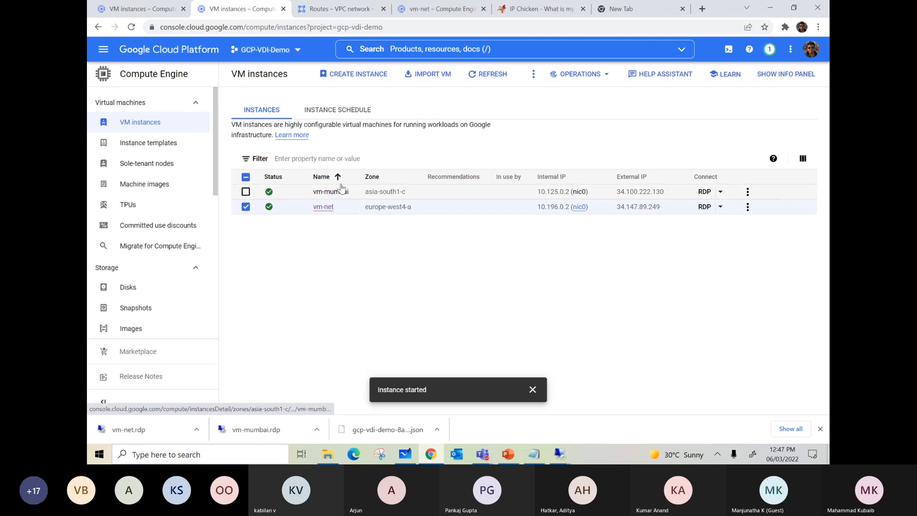
pyautogui.click(145, 10)
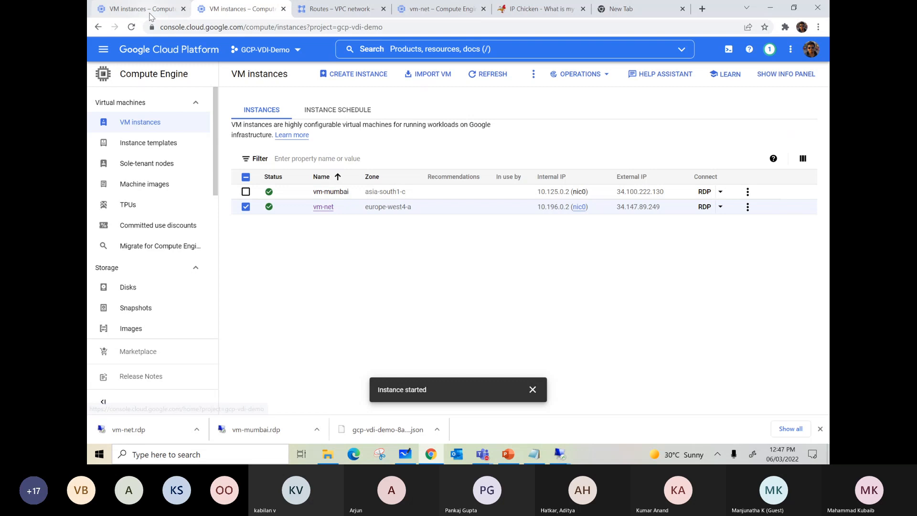
pyautogui.click(140, 125)
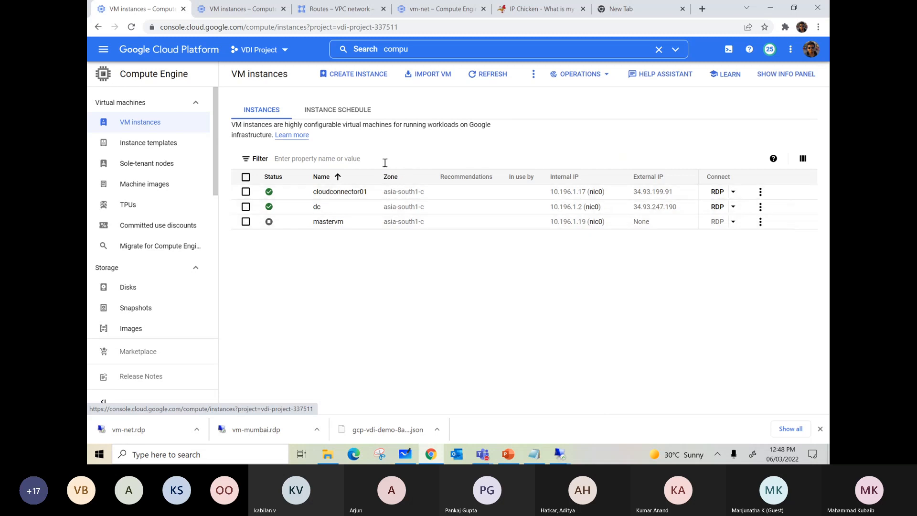
pyautogui.click(241, 9)
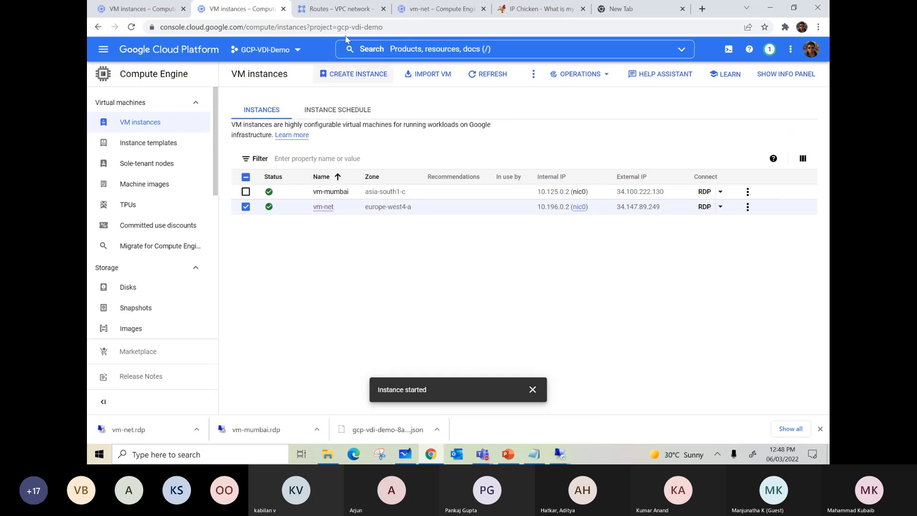
# Search for dns in the GCP-VDI-Demo project, open Cloud DNS and enable the Cloud DNS API.
pyautogui.click(382, 48)
pyautogui.write('dns')
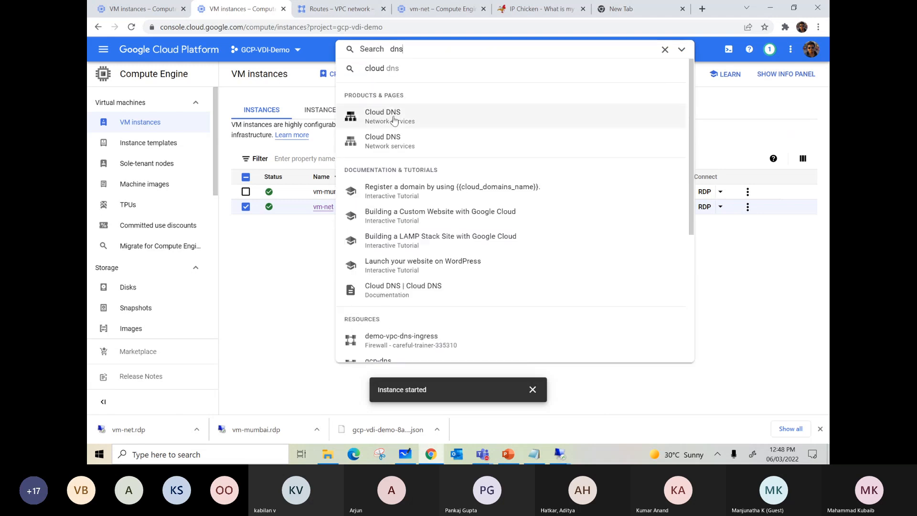
pyautogui.click(395, 118)
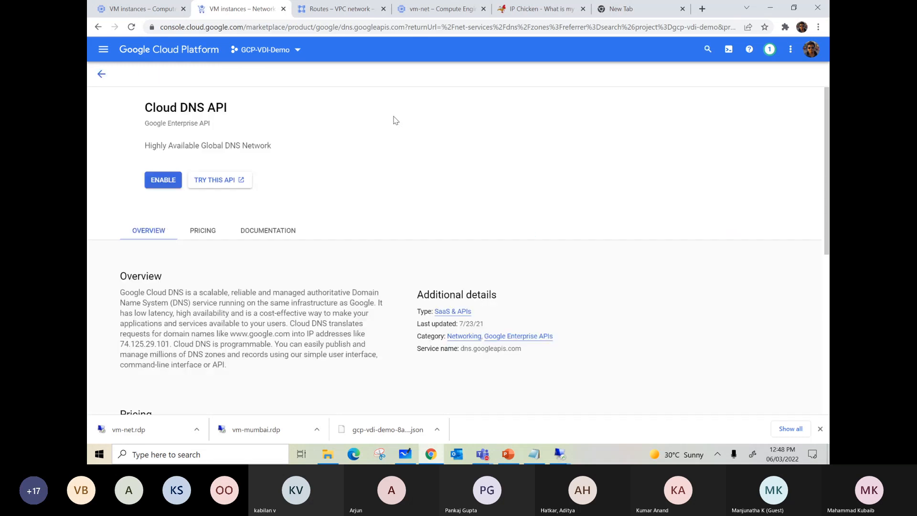
pyautogui.click(204, 180)
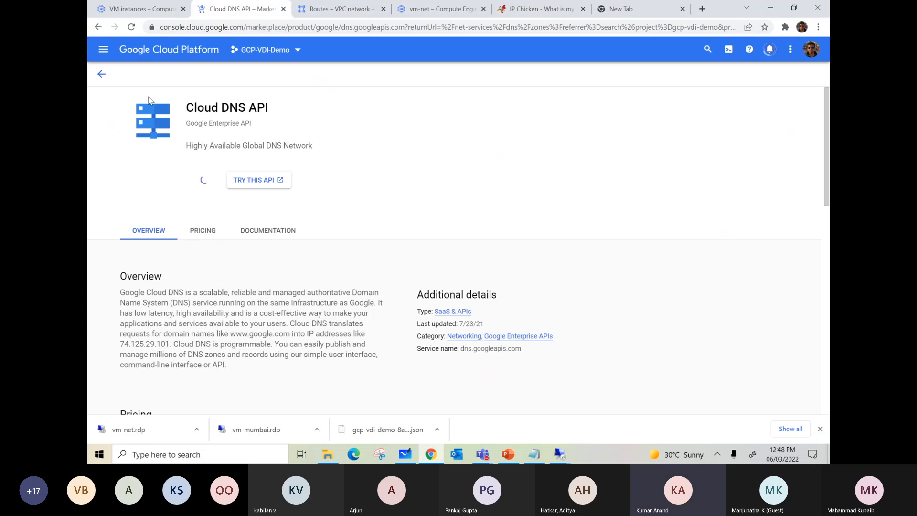
# Compare GCP-VDI-Demo's Cloud DNS page with VDI Project's VM instances, and highlight the internal IP of the dc instance.
pyautogui.click(137, 14)
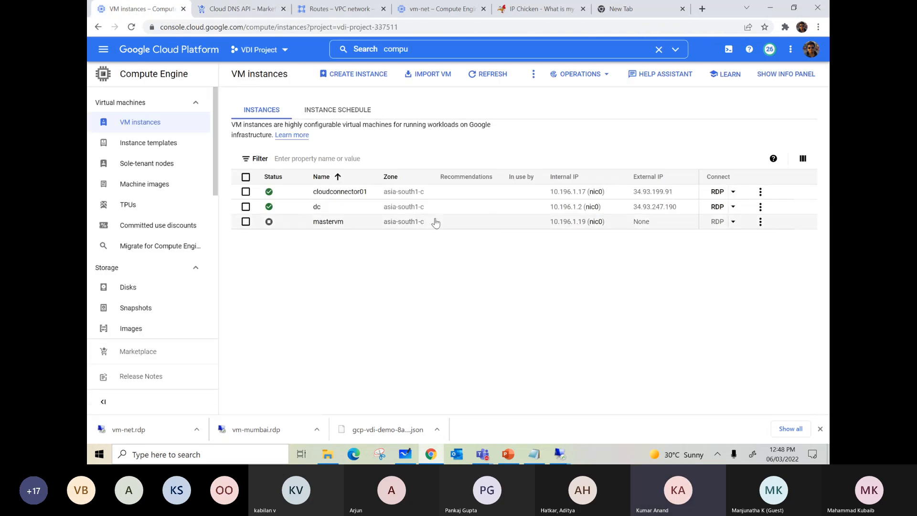
pyautogui.click(245, 15)
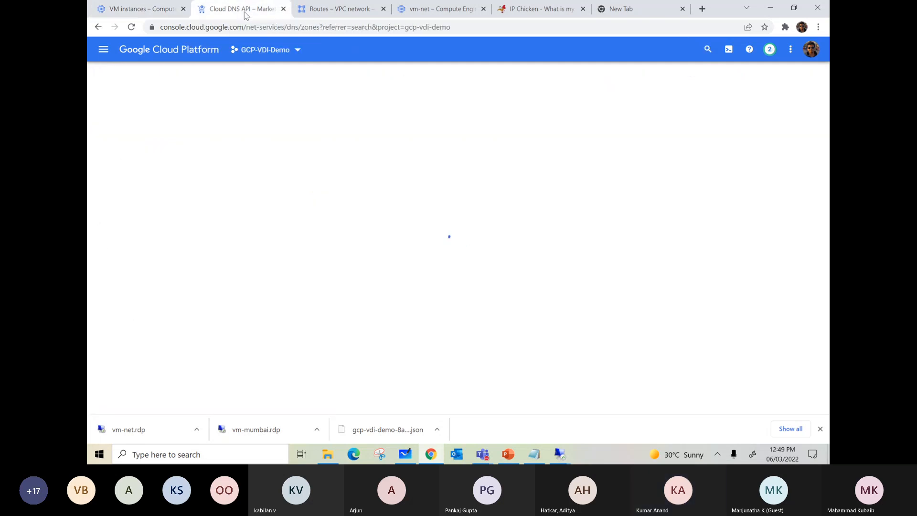
pyautogui.click(145, 16)
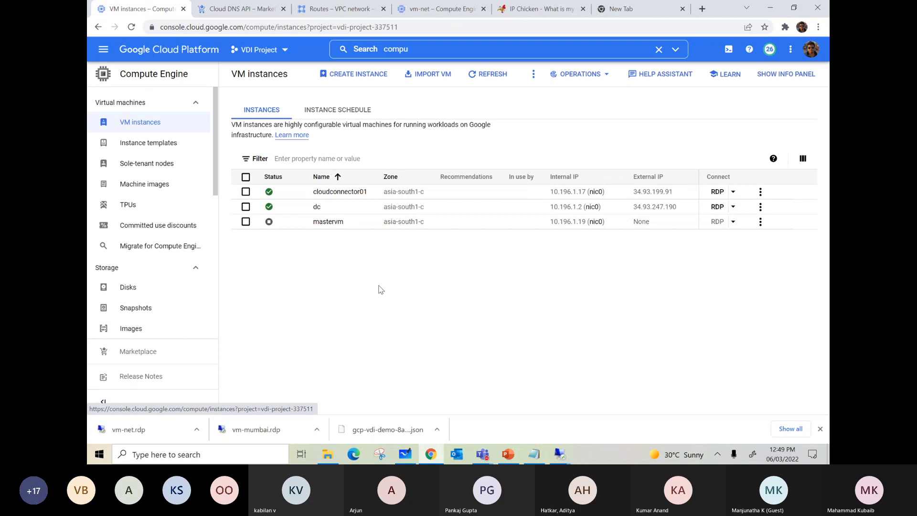
pyautogui.hotkey('ctrl', 'Tab')
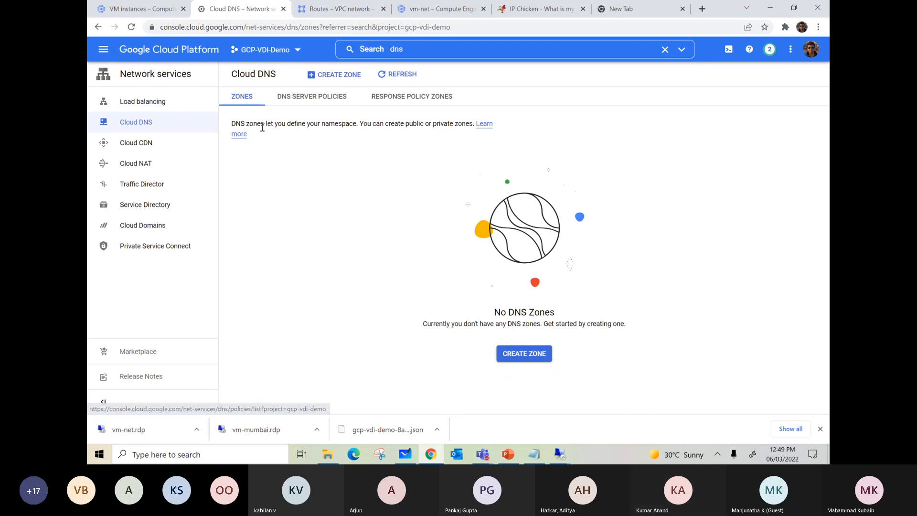
pyautogui.click(151, 17)
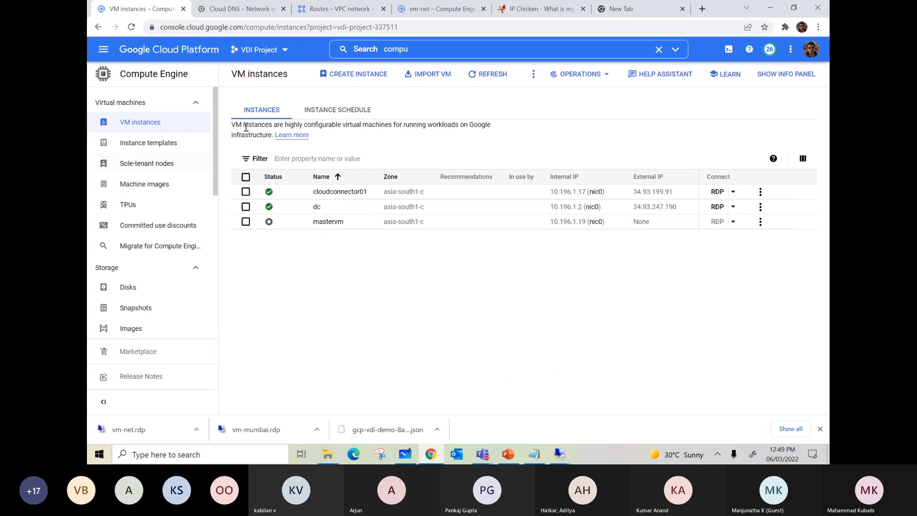
pyautogui.click(242, 8)
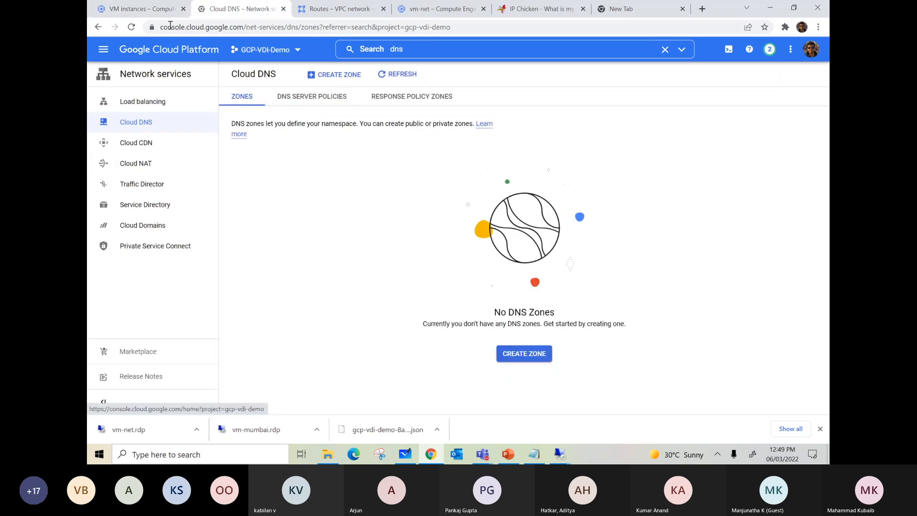
pyautogui.click(151, 16)
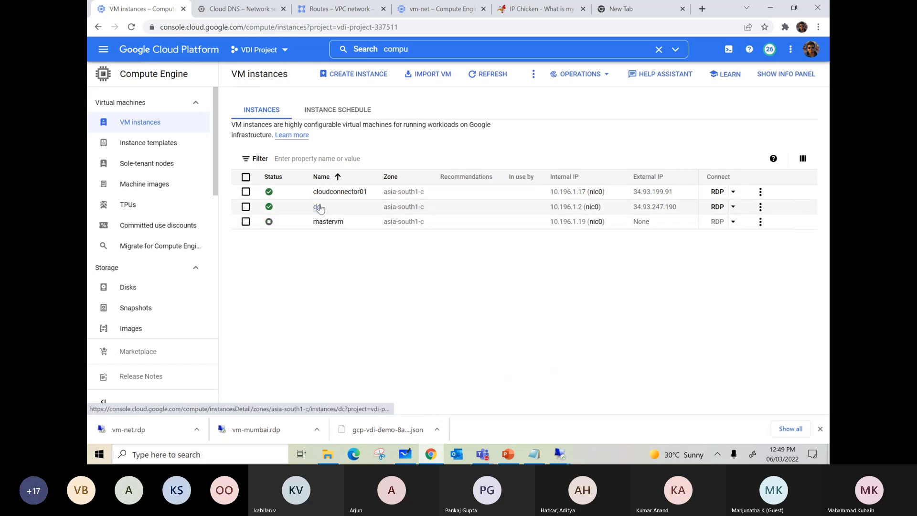
pyautogui.moveTo(547, 211); pyautogui.dragTo(582, 213)
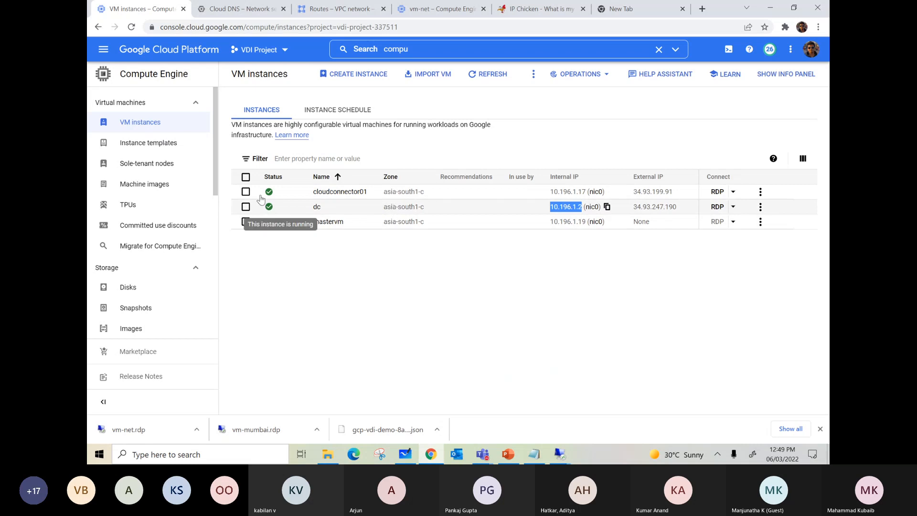
# Search for dns in VDI Project, open Cloud DNS and view its DNS server policies.
pyautogui.moveTo(409, 51); pyautogui.dragTo(370, 53)
pyautogui.write('dns')
pyautogui.click(382, 115)
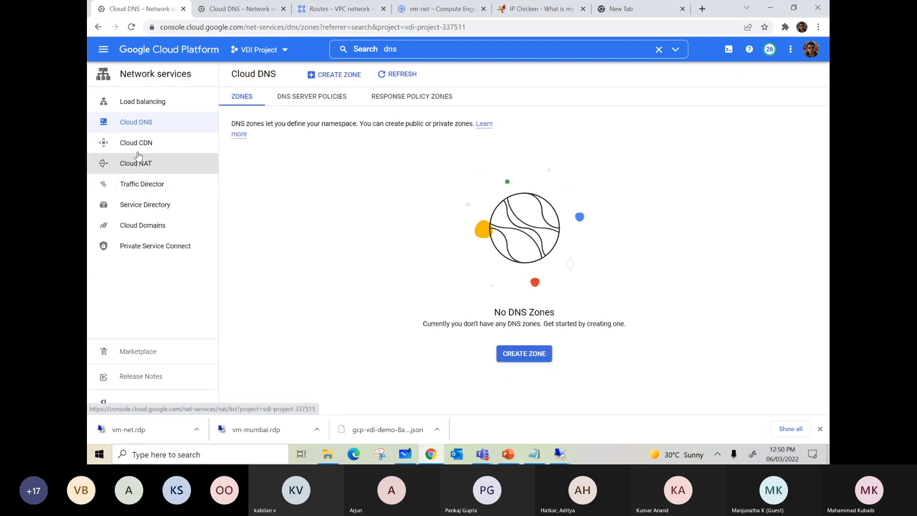
pyautogui.click(328, 97)
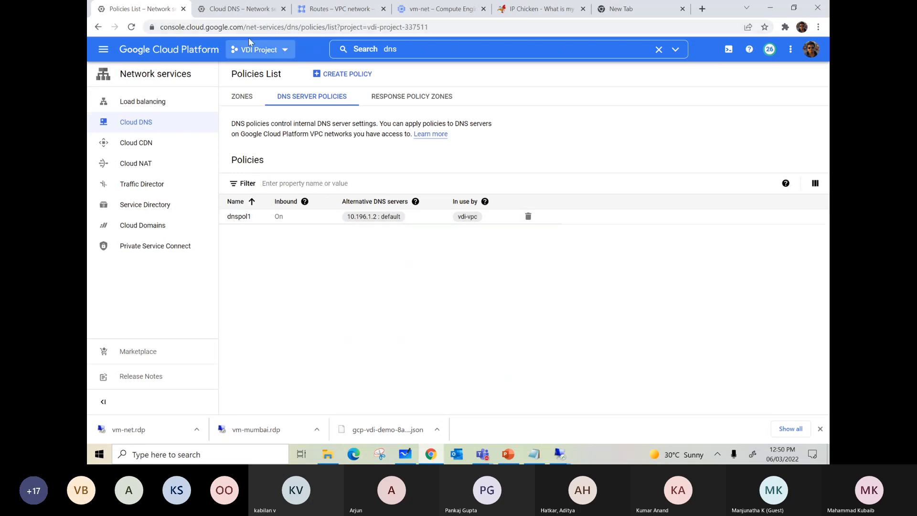
# Search for compute in VDI Project and open the Compute Engine VM instances list.
pyautogui.click(403, 49)
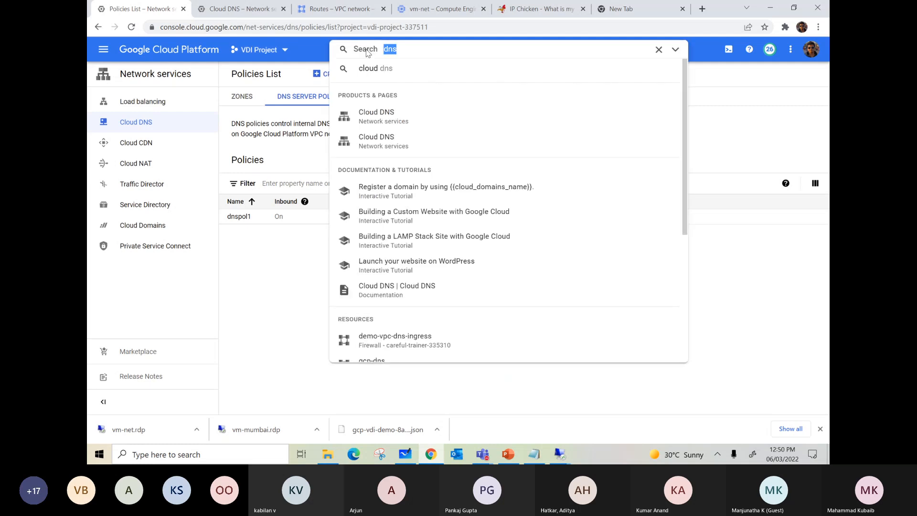
pyautogui.write('compute')
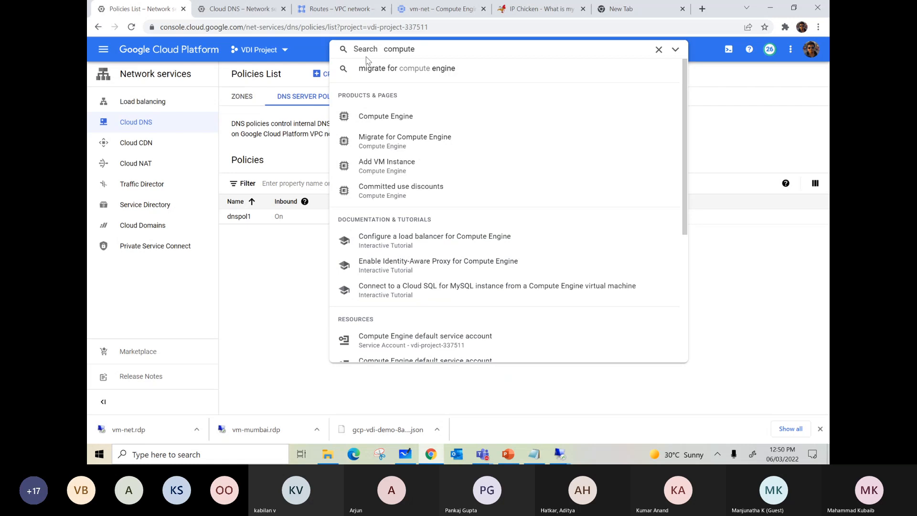
pyautogui.click(407, 118)
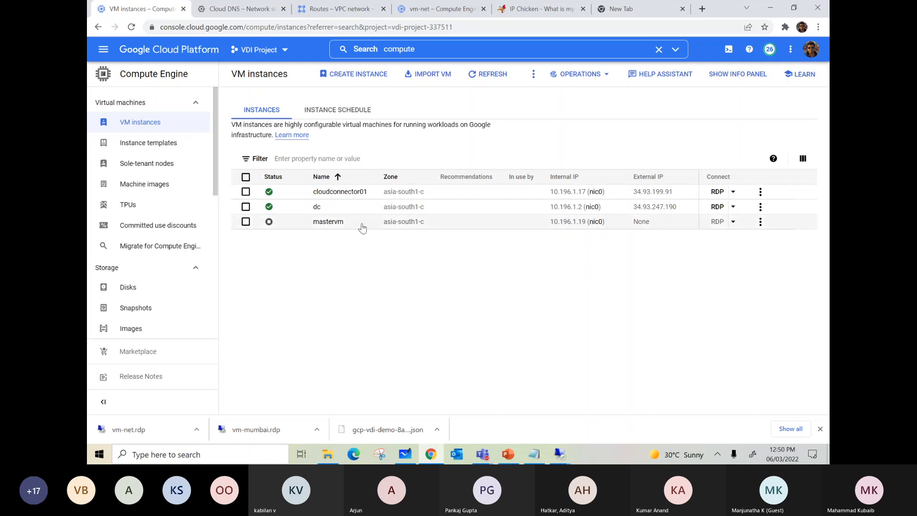
# Copy the dc instance's external IP and start a Remote Desktop connection to 34.93.247.190.
pyautogui.moveTo(671, 207)
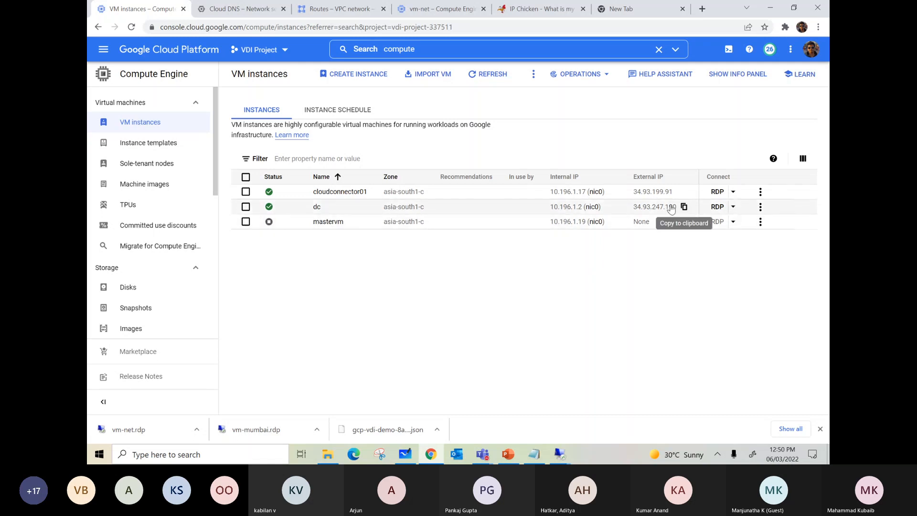
pyautogui.rightClick(95, 451)
pyautogui.click(117, 408)
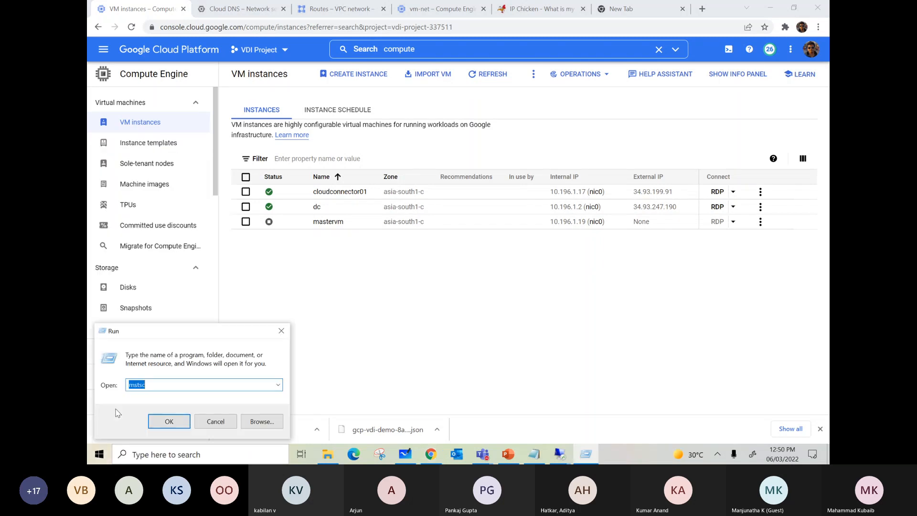
pyautogui.press('Return')
pyautogui.hotkey('ctrl', 'v')
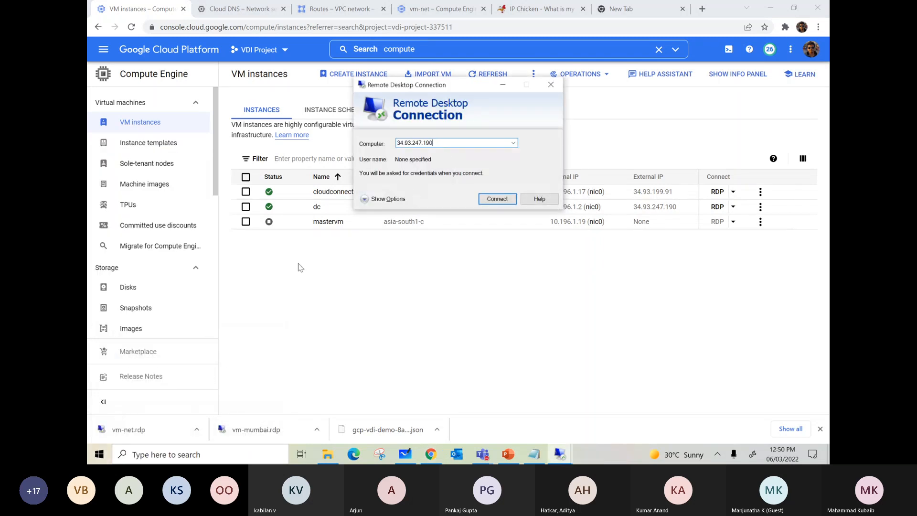
pyautogui.click(486, 201)
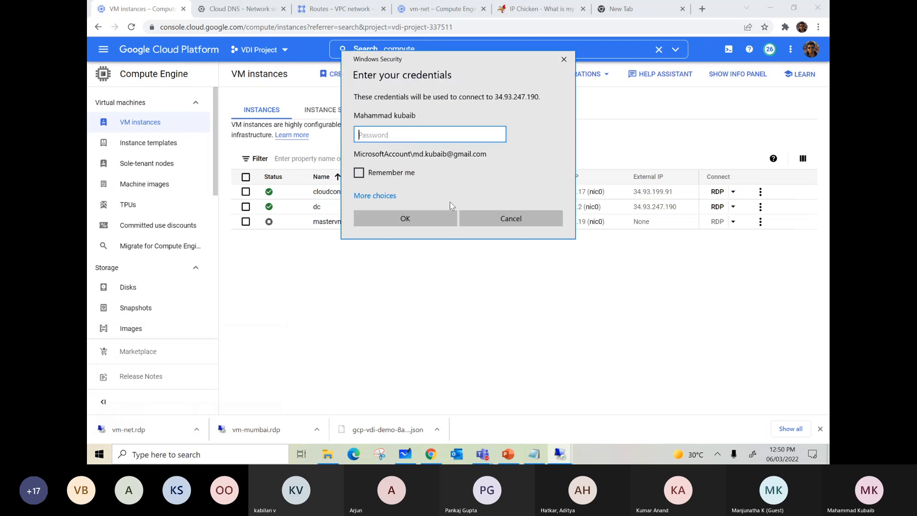
# Sign in with a different account as vdibuzz\administrator with the account password, and accept the untrusted certificate without being asked again.
pyautogui.click(375, 196)
pyautogui.click(410, 243)
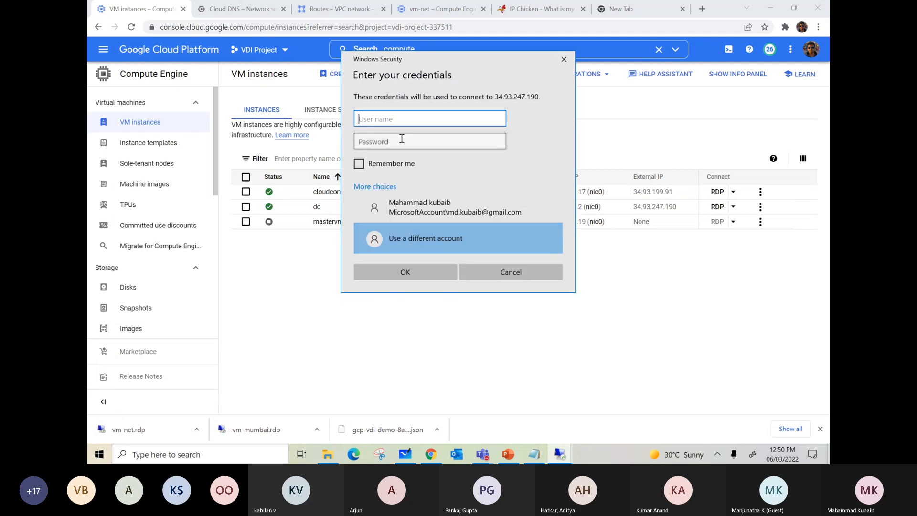
pyautogui.write('vdibuzz\\administrator')
pyautogui.click(402, 137)
pyautogui.write('••')
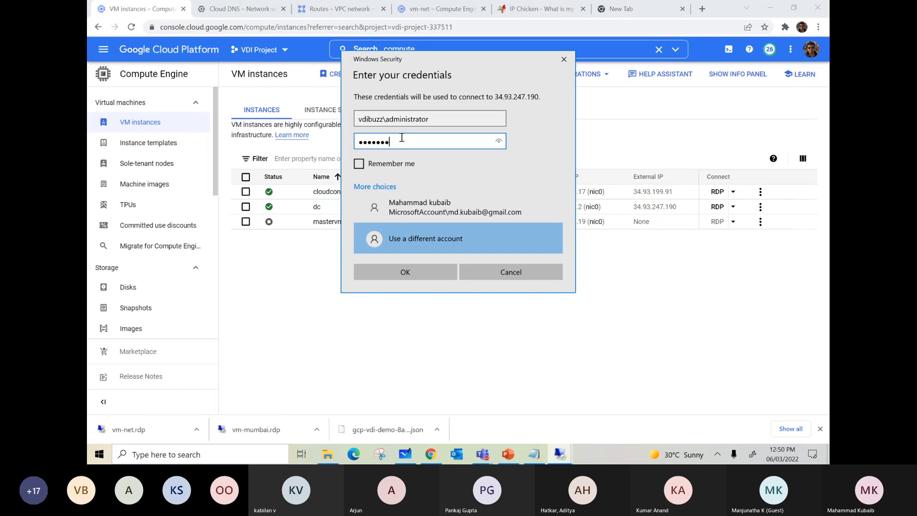
pyautogui.press('Return')
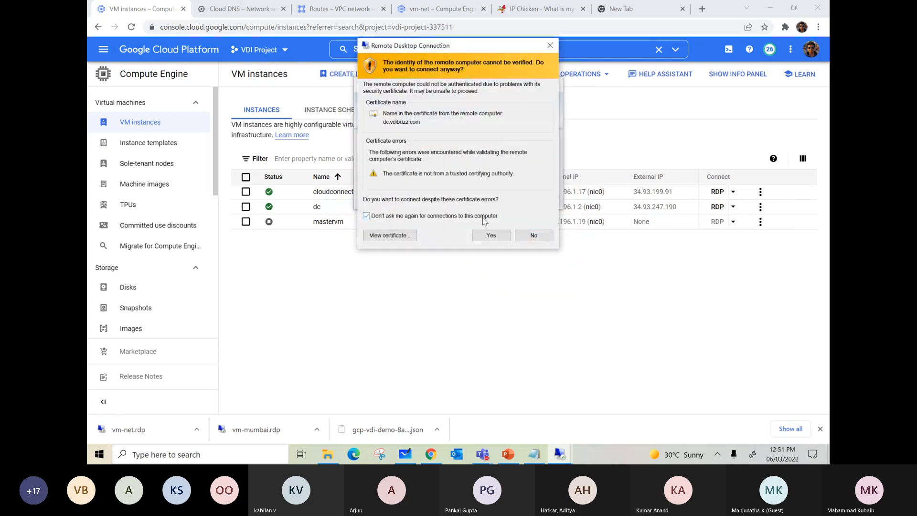
pyautogui.click(490, 235)
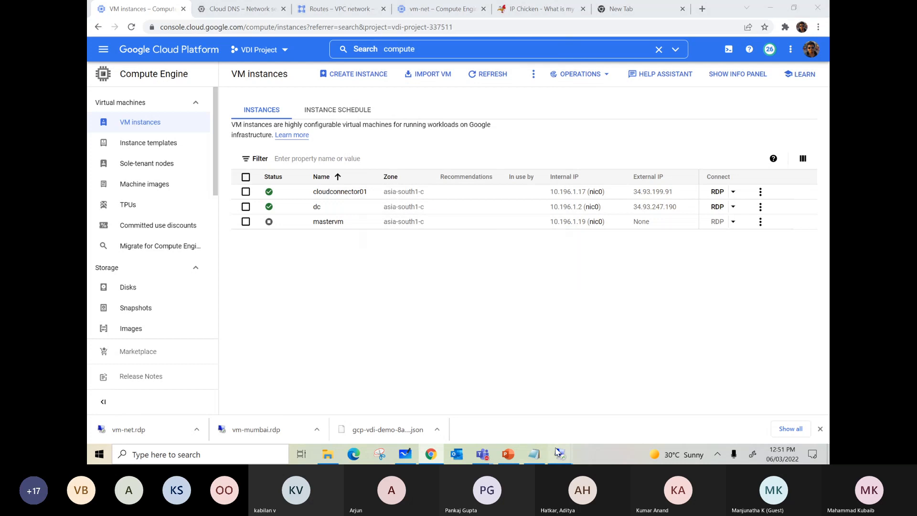
# Minimize the remote session, search for dns in VDI Project and open the dnspol1 policy from the Cloud DNS server policies.
pyautogui.moveTo(560, 454)
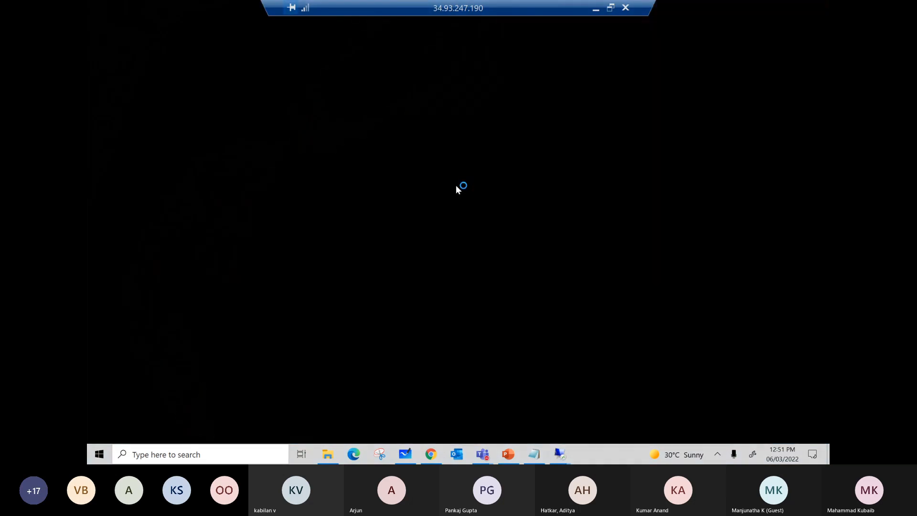
pyautogui.click(595, 8)
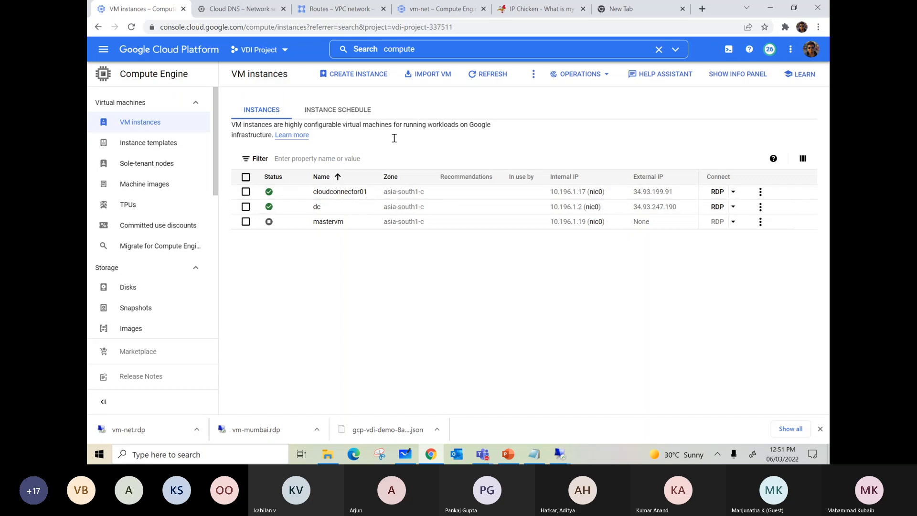
pyautogui.click(381, 49)
pyautogui.write('dns')
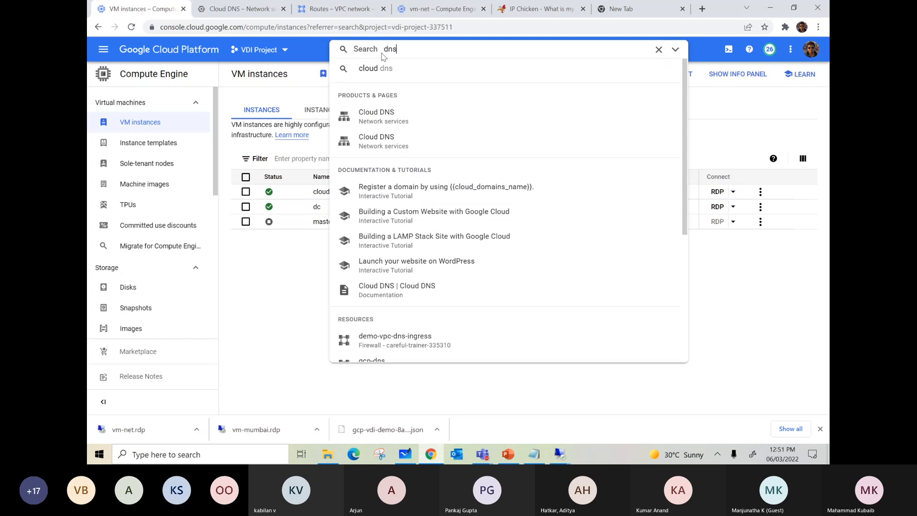
pyautogui.click(380, 115)
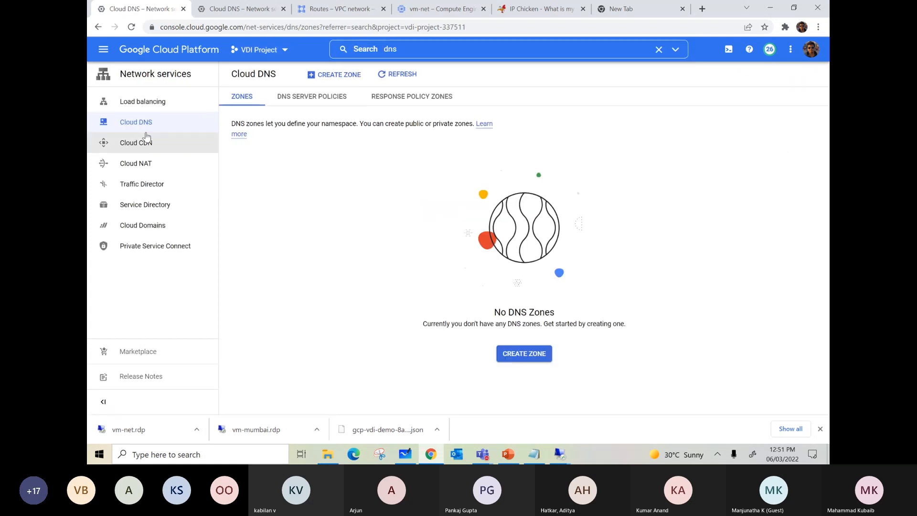
pyautogui.click(316, 98)
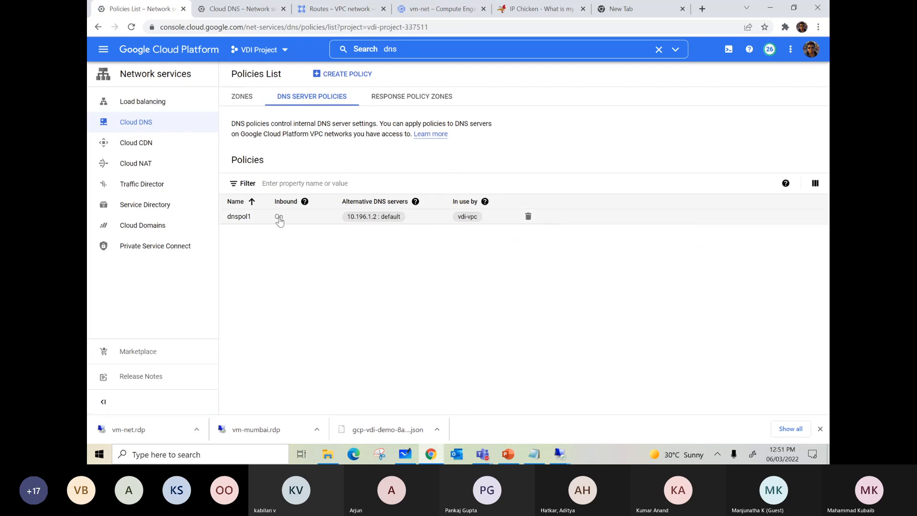
pyautogui.click(238, 220)
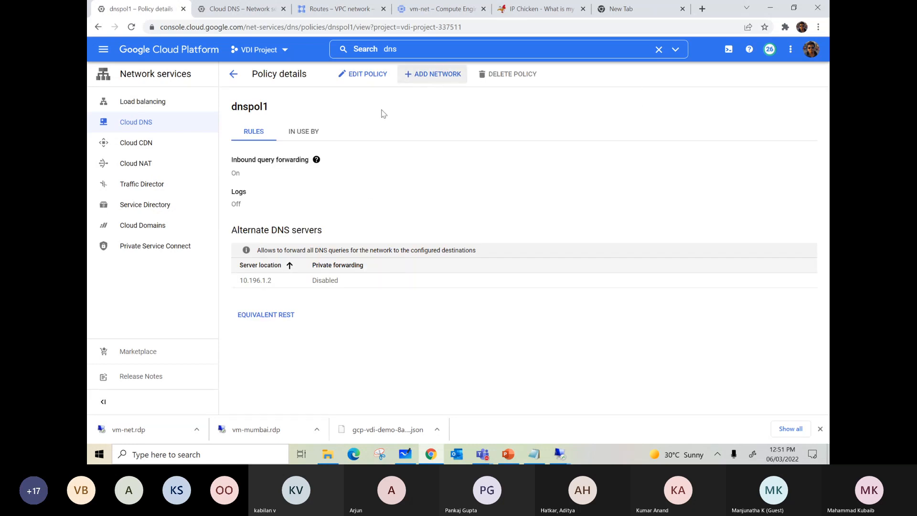
# Remove the vdi-vpc network from the dnspol1 policy and return to the policy's rules.
pyautogui.click(304, 131)
pyautogui.click(669, 242)
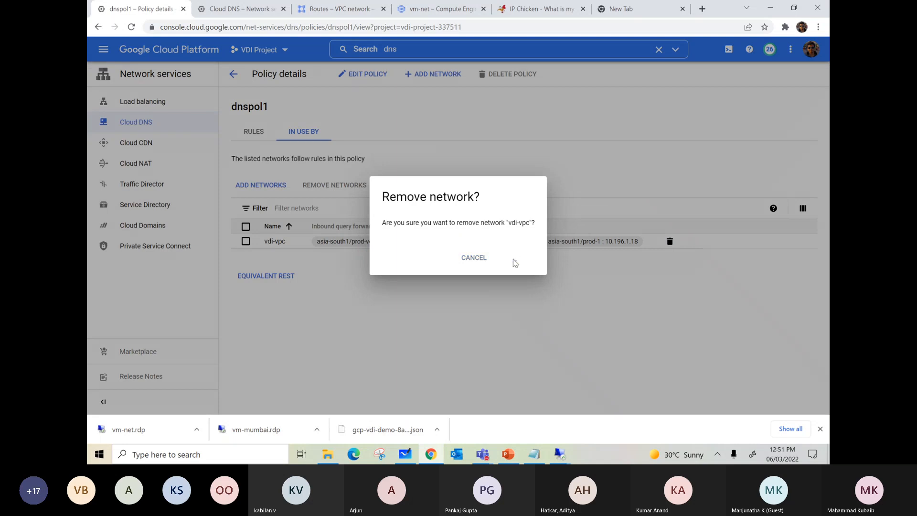
pyautogui.click(515, 263)
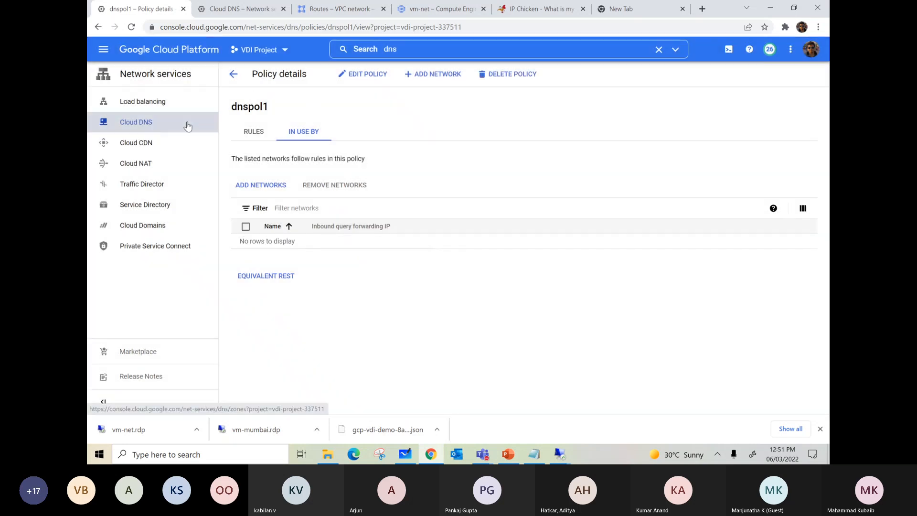
pyautogui.click(255, 133)
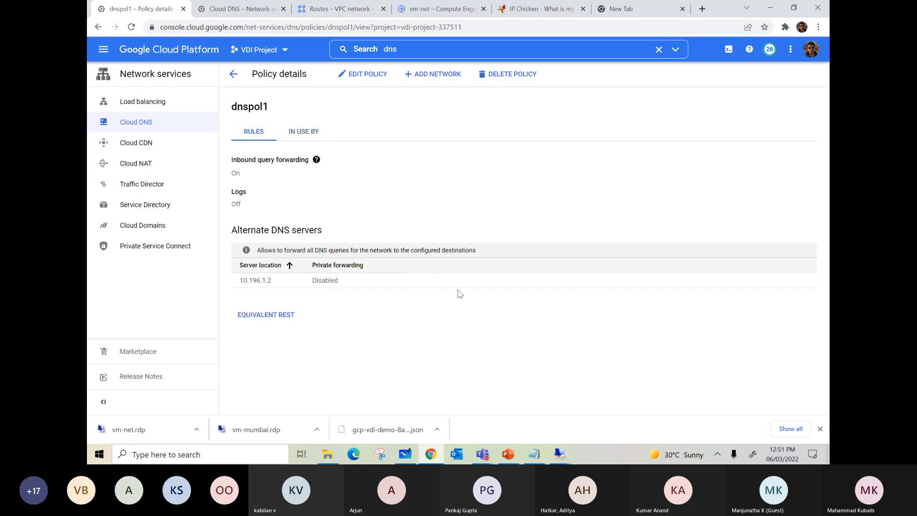
# Delete the dnspol1 policy from the Cloud DNS server policies list.
pyautogui.click(139, 125)
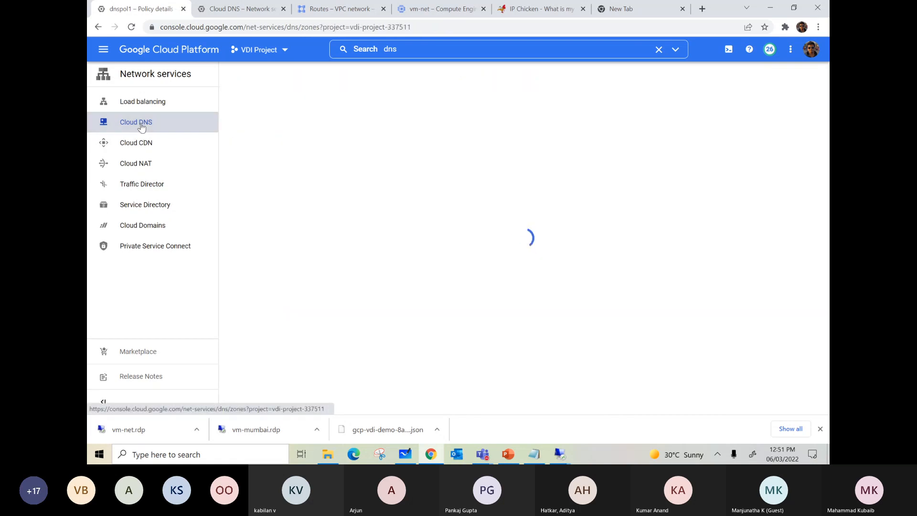
pyautogui.click(328, 98)
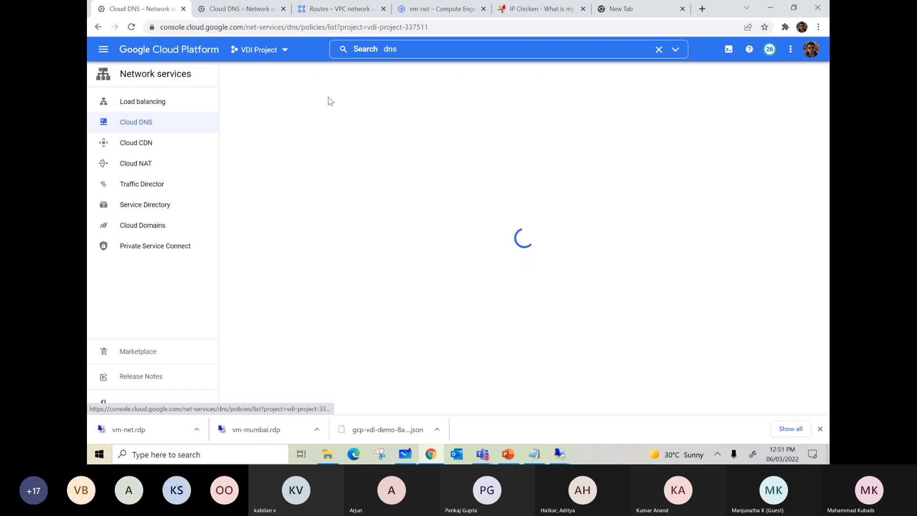
pyautogui.click(528, 216)
pyautogui.click(536, 257)
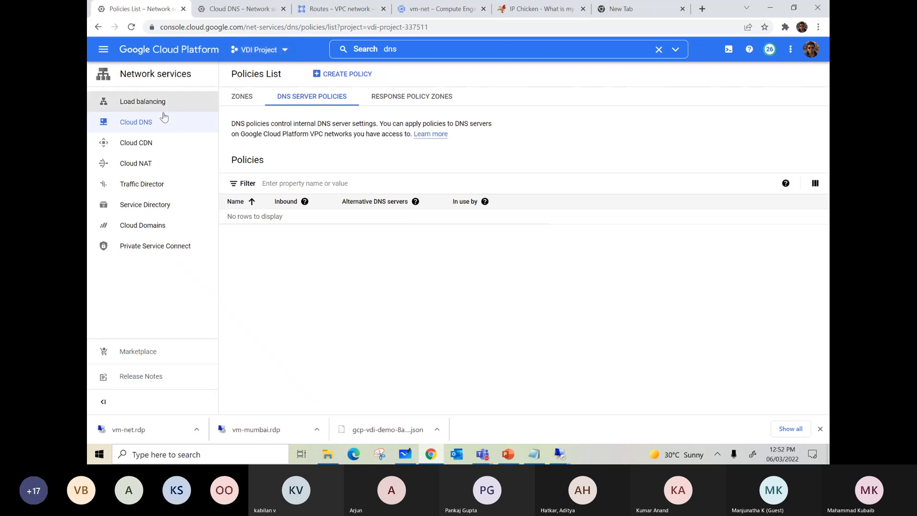
# Search for comp and open the Compute Engine VM instances list.
pyautogui.click(423, 45)
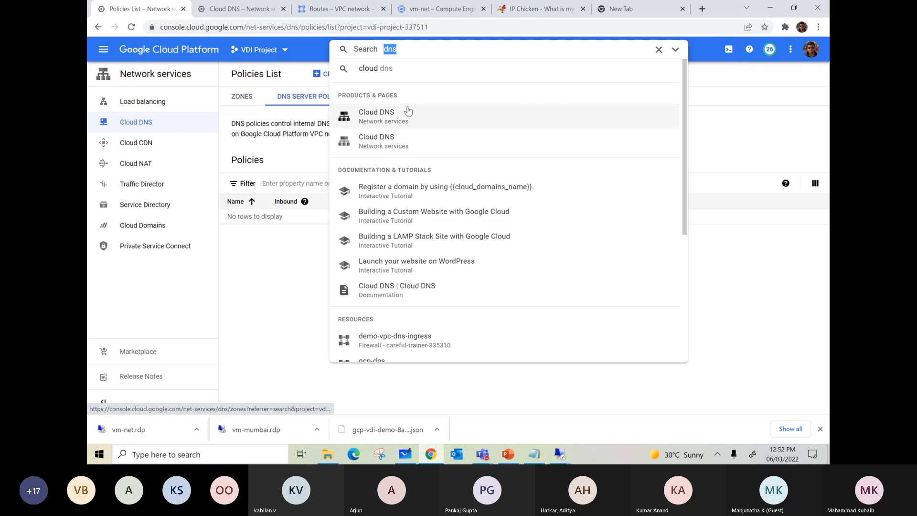
pyautogui.write('comp')
pyautogui.click(415, 187)
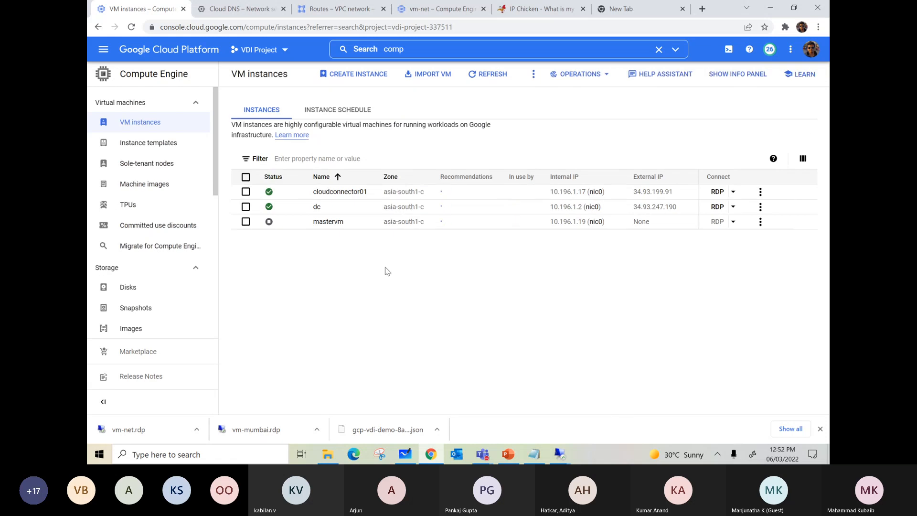
# Start a new VM instance named test and set its region to asia-south1 (Mumbai).
pyautogui.click(352, 76)
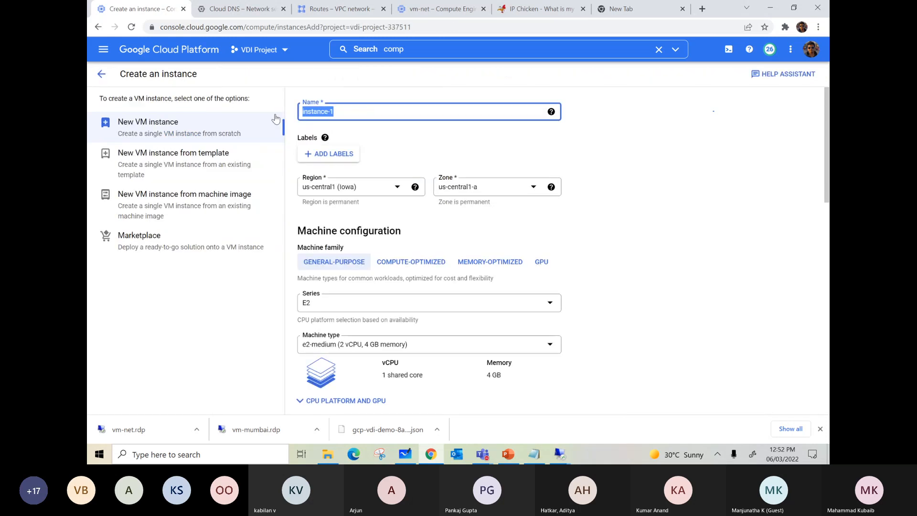
pyautogui.write('test')
pyautogui.click(354, 186)
pyautogui.scroll(-5, 384, 253)
pyautogui.scroll(-3, 388, 277)
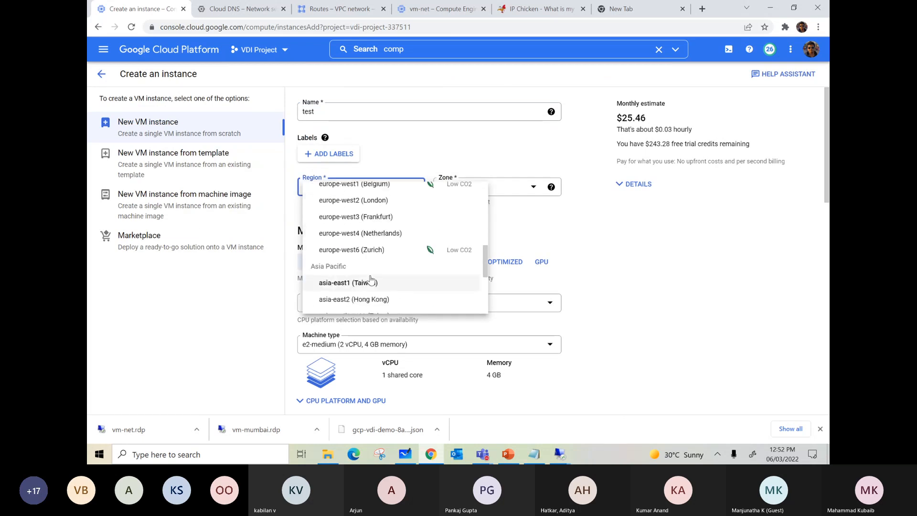
pyautogui.scroll(-2, 388, 282)
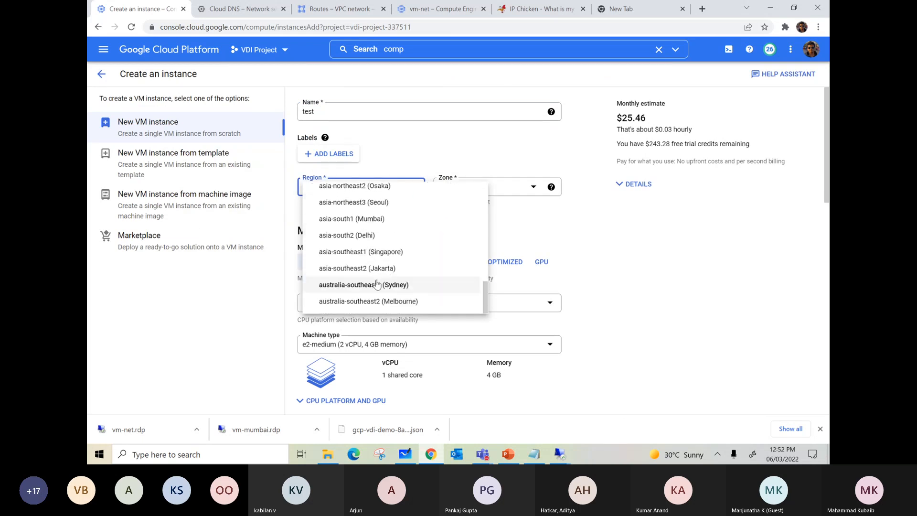
pyautogui.click(354, 219)
# Set the test instance's machine type to e2-standard-2 (2 vCPU, 8 GB memory).
pyautogui.scroll(-1, 492, 219)
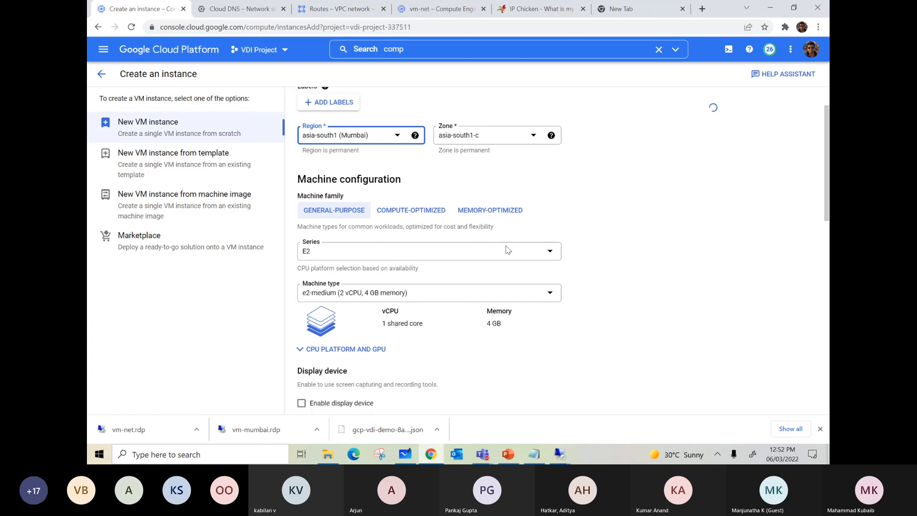
pyautogui.scroll(-1, 530, 253)
pyautogui.click(356, 244)
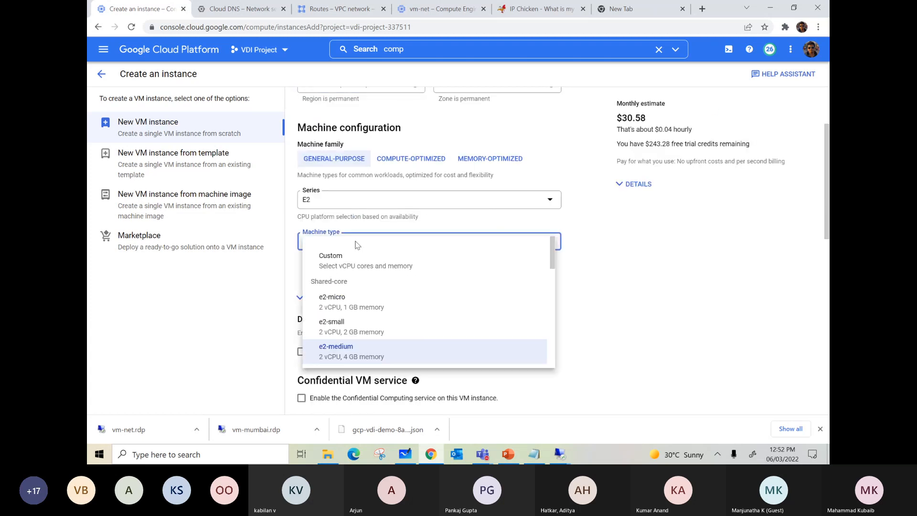
pyautogui.scroll(-1, 365, 325)
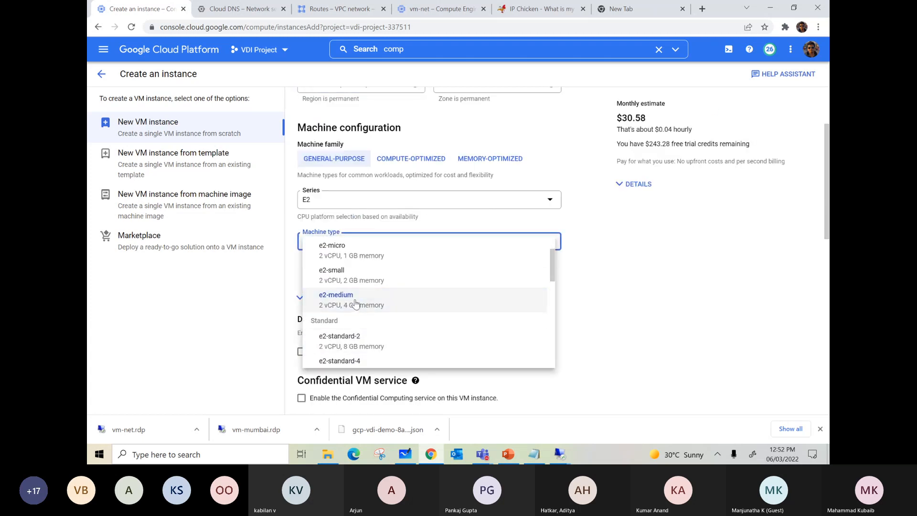
pyautogui.click(358, 337)
# Set the subnetwork of the test instance's vdi-vpc network interface to prod-1 (10.196.1.0/24) and save the interface.
pyautogui.scroll(-8, 573, 289)
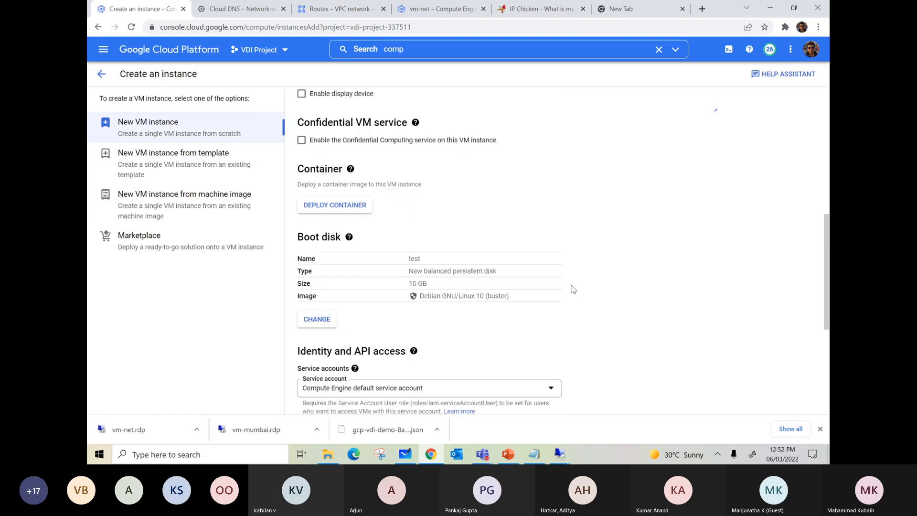
pyautogui.scroll(-5, 573, 289)
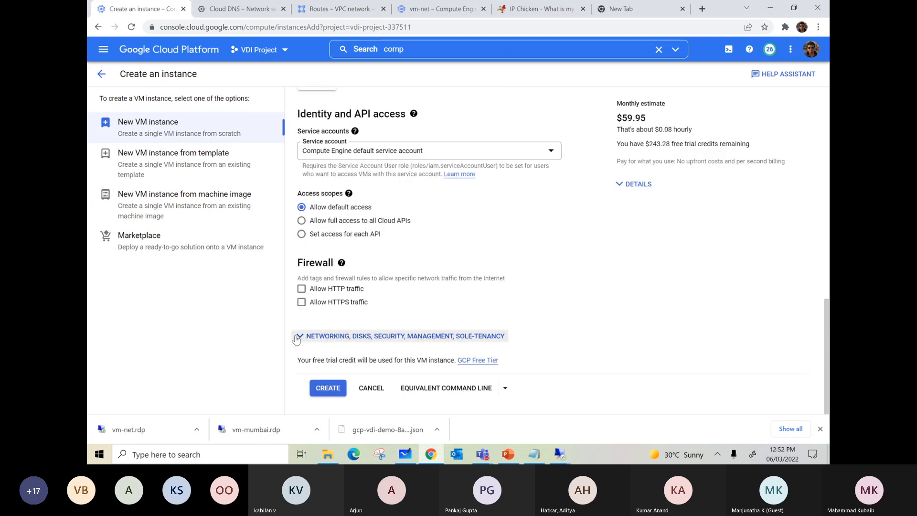
pyautogui.click(299, 334)
pyautogui.scroll(-3, 411, 289)
pyautogui.scroll(-2, 420, 291)
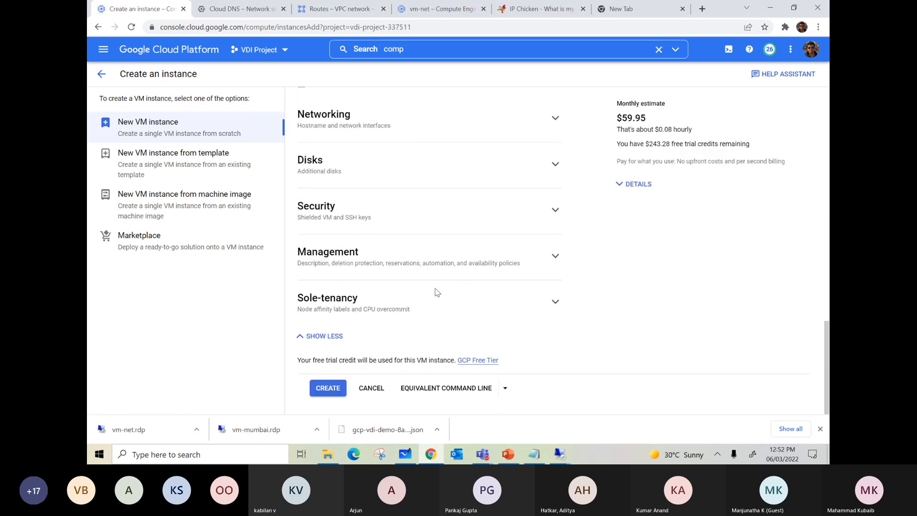
pyautogui.click(555, 117)
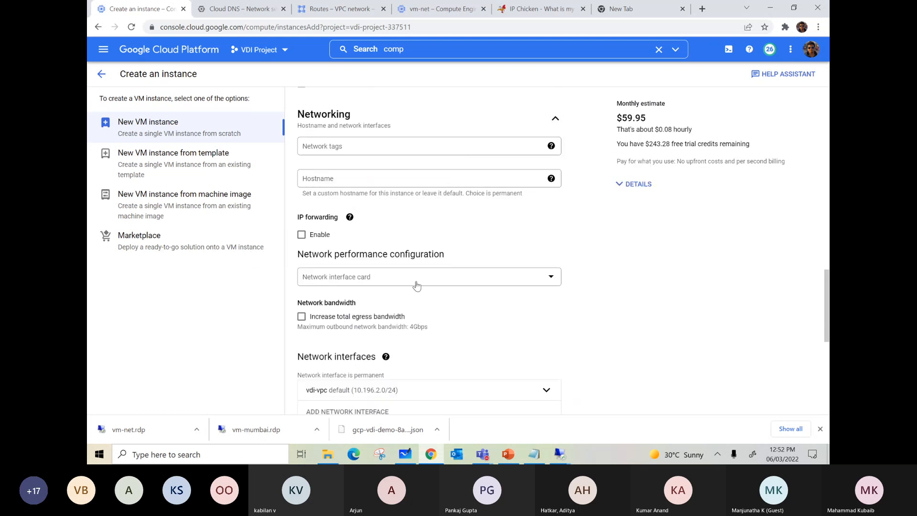
pyautogui.scroll(-2, 418, 285)
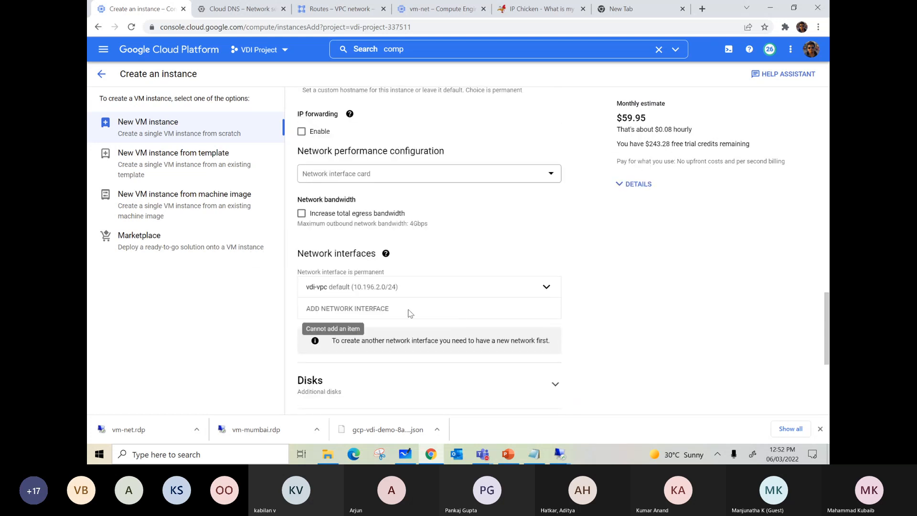
pyautogui.click(546, 287)
pyautogui.scroll(-2, 440, 305)
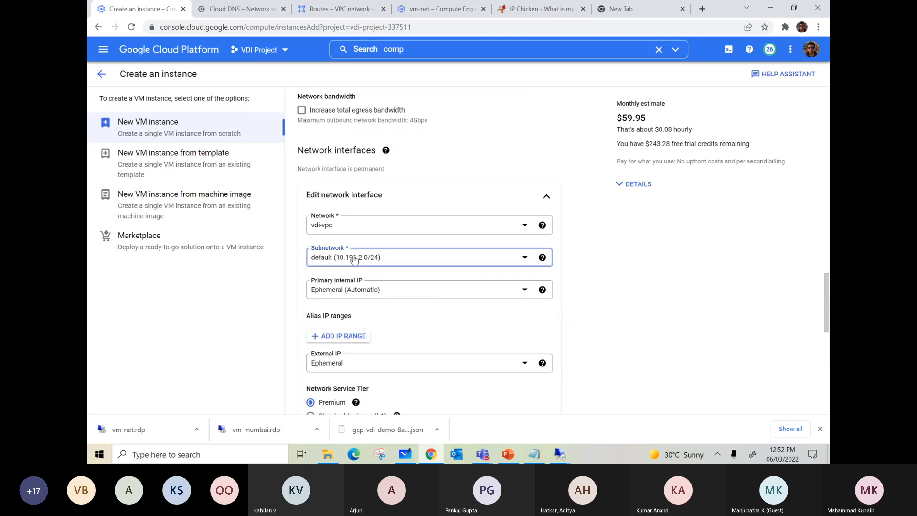
pyautogui.click(368, 259)
pyautogui.click(351, 311)
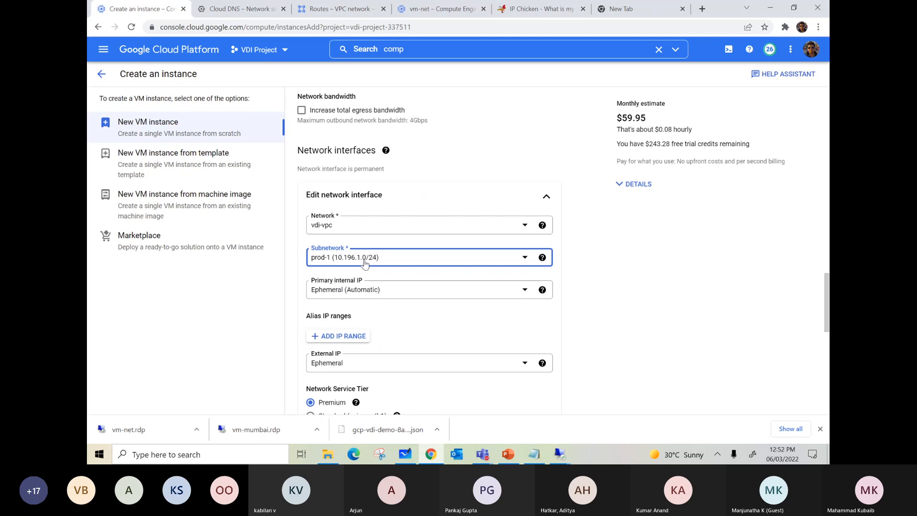
pyautogui.scroll(-9, 385, 266)
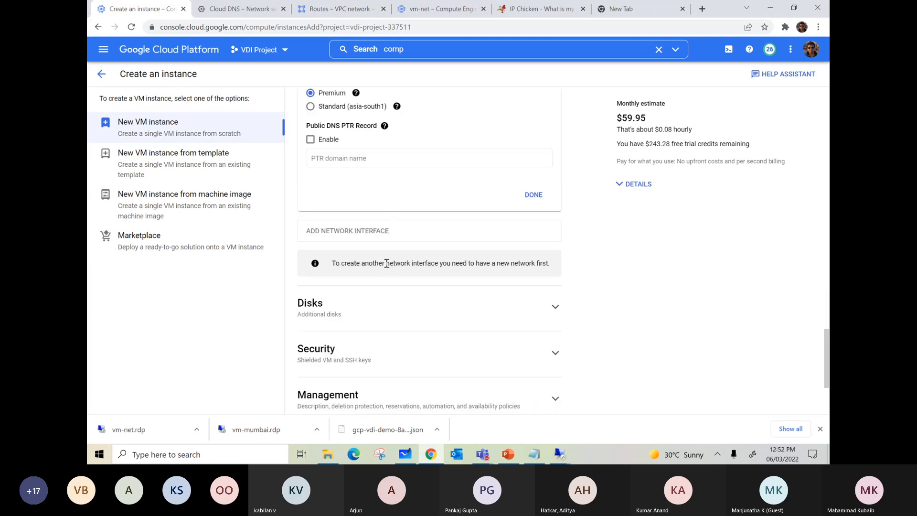
pyautogui.scroll(9, 400, 229)
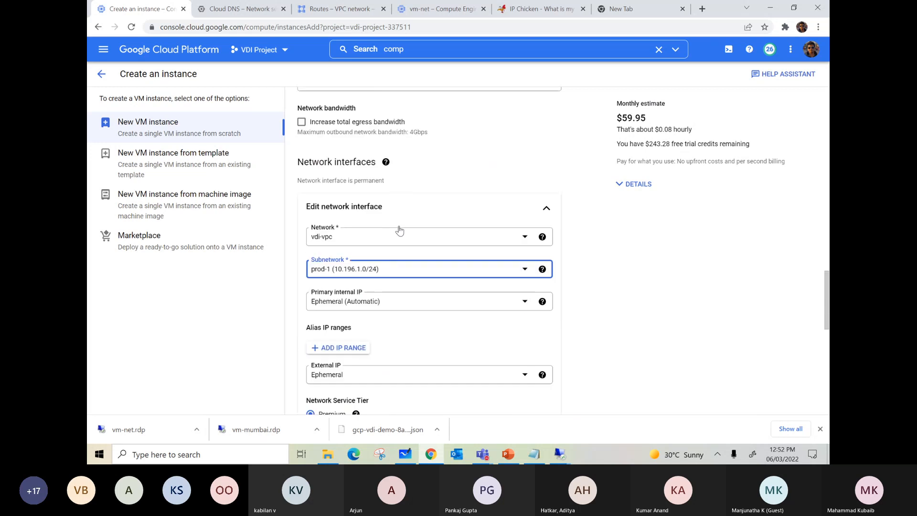
pyautogui.scroll(-6, 400, 196)
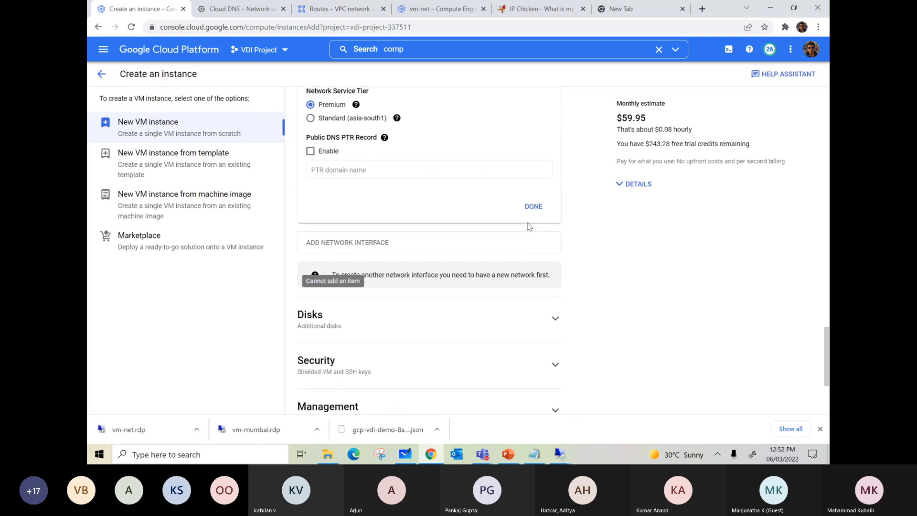
pyautogui.click(531, 207)
# Change the test instance's boot disk to a public Windows Server image, choosing a version and confirming the selection.
pyautogui.scroll(15, 391, 242)
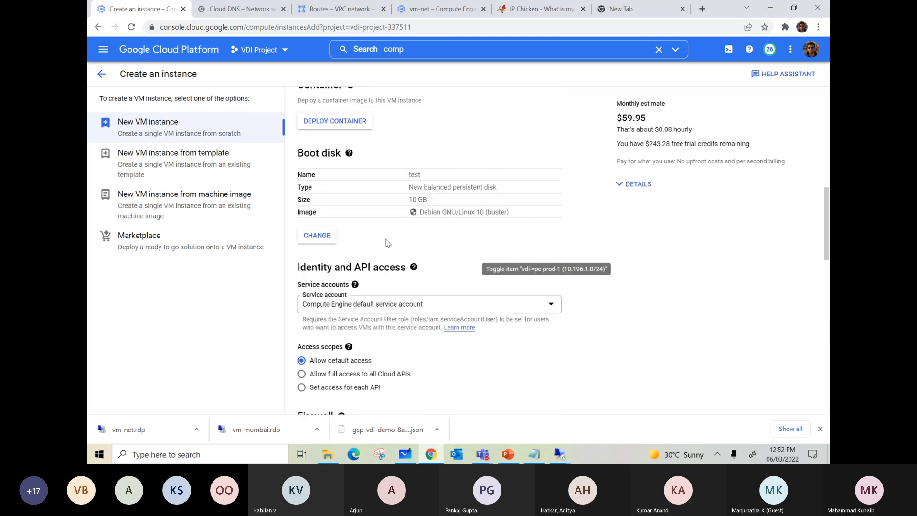
pyautogui.scroll(1, 387, 243)
pyautogui.scroll(5, 387, 248)
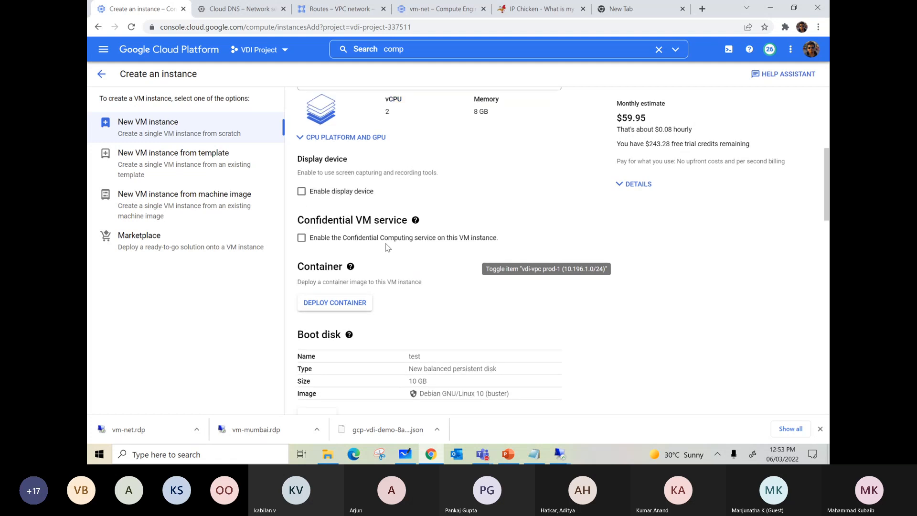
pyautogui.scroll(1, 396, 241)
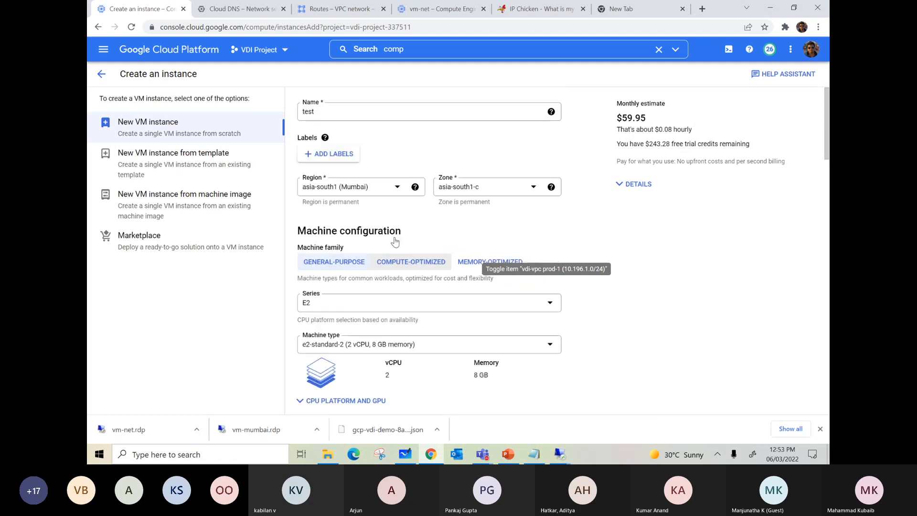
pyautogui.scroll(-7, 354, 292)
pyautogui.click(311, 317)
pyautogui.click(352, 151)
pyautogui.scroll(-3, 373, 239)
pyautogui.click(380, 291)
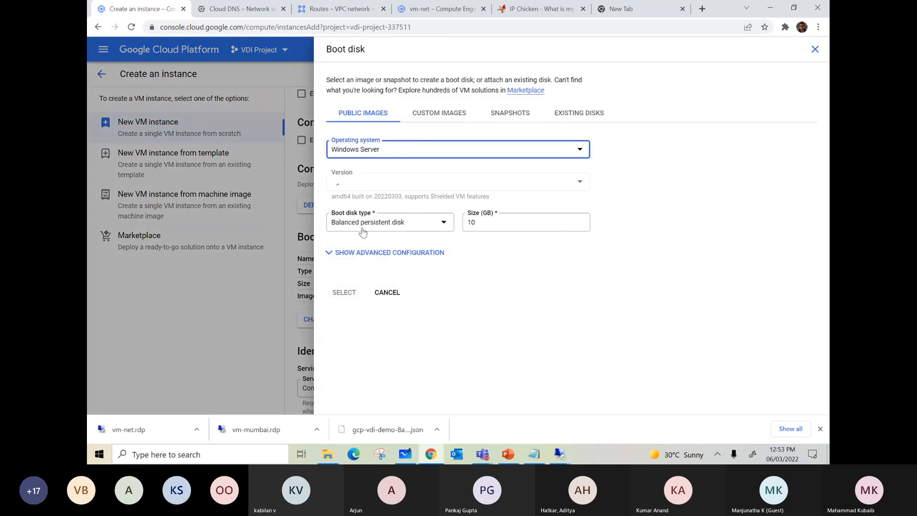
pyautogui.click(364, 184)
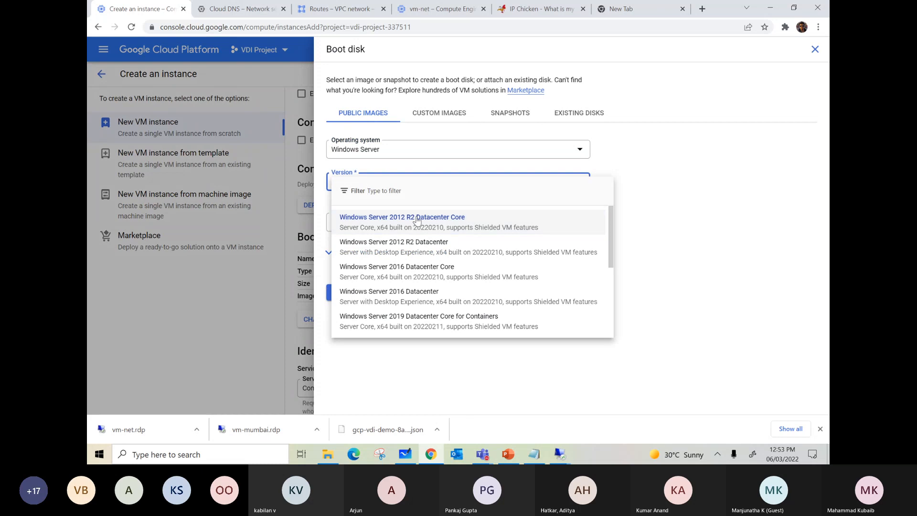
pyautogui.scroll(-2, 430, 238)
pyautogui.click(378, 299)
pyautogui.click(343, 292)
# Create the test VM instance with the configured settings.
pyautogui.scroll(-10, 366, 353)
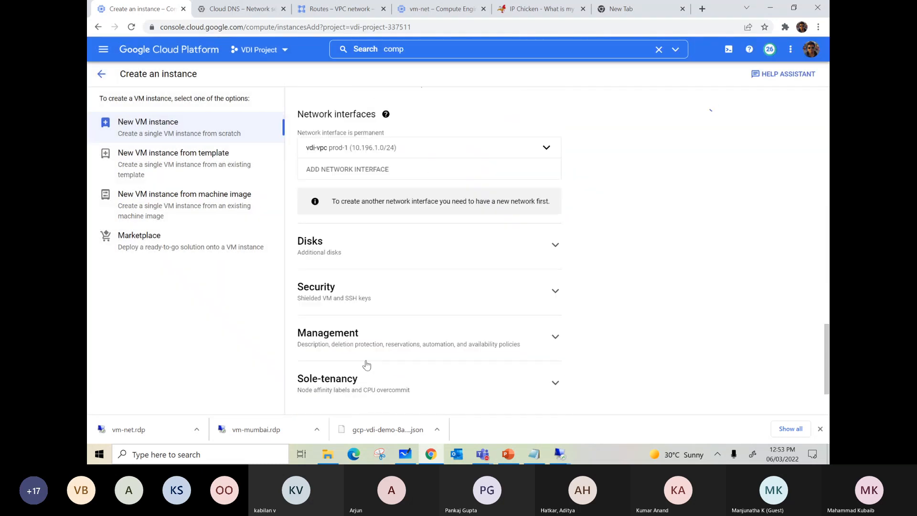
pyautogui.scroll(-2, 366, 365)
pyautogui.click(326, 388)
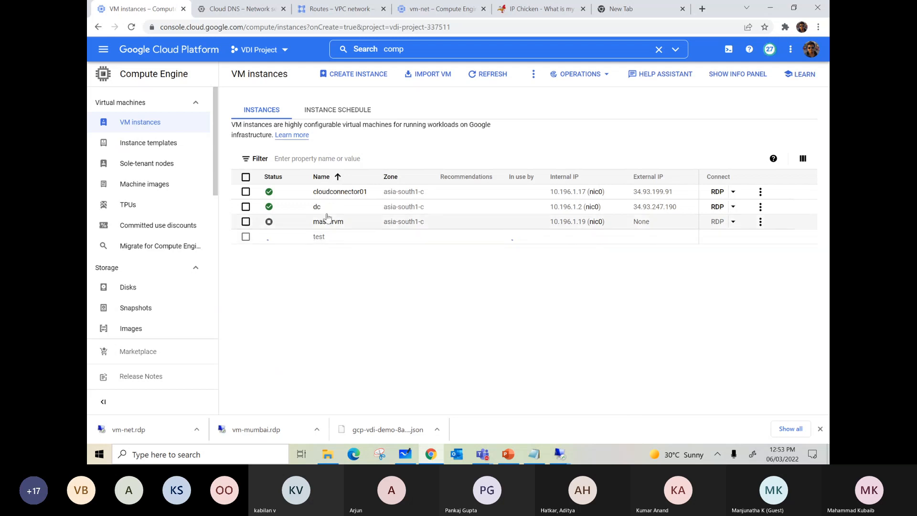
# Copy the internal IP address of the dc instance from the VM instances list.
pyautogui.moveTo(550, 209); pyautogui.dragTo(583, 212)
pyautogui.rightClick(578, 208)
pyautogui.click(588, 214)
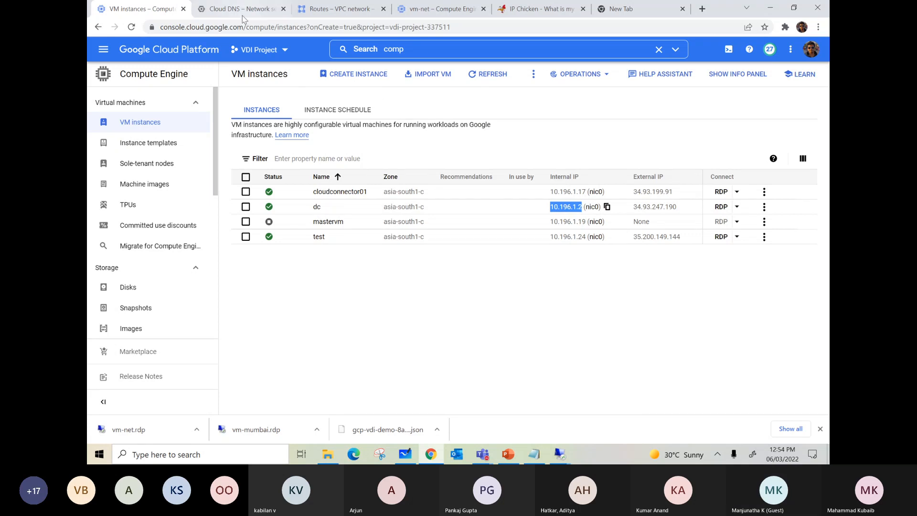
pyautogui.click(332, 11)
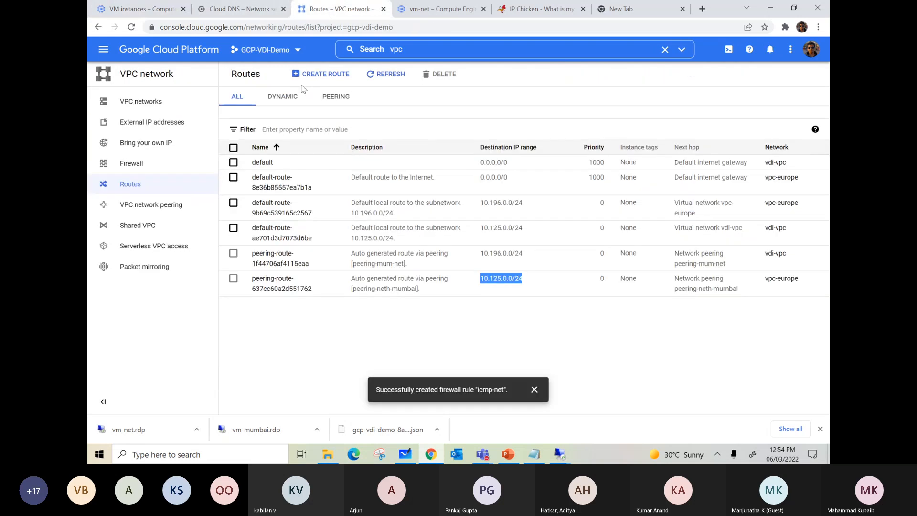
pyautogui.click(443, 11)
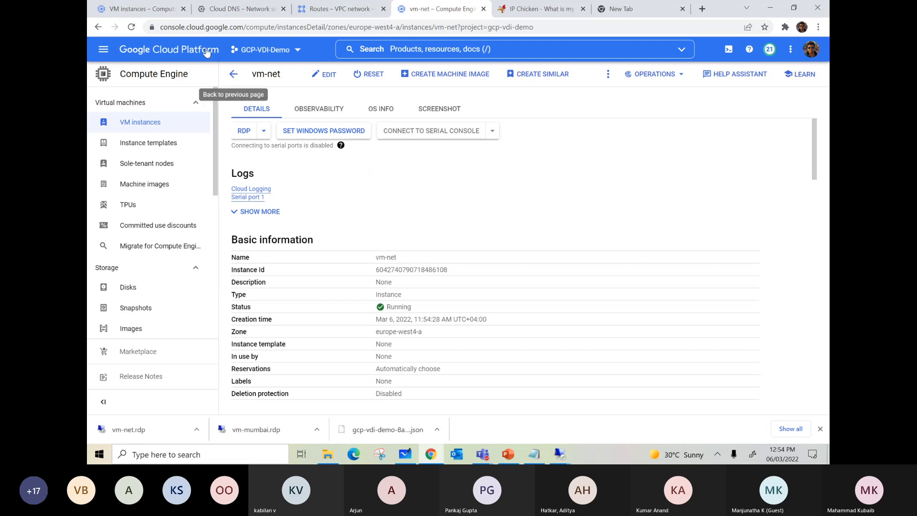
pyautogui.click(152, 15)
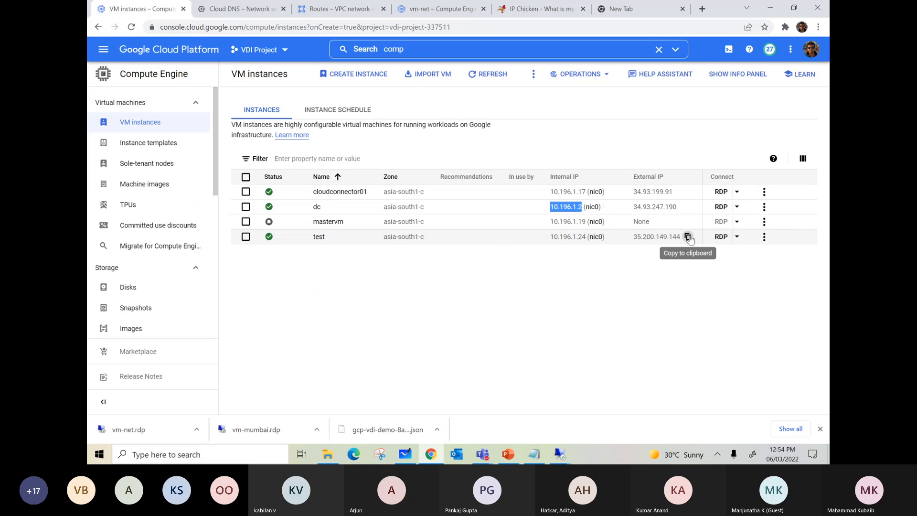
# Try to connect to the test VM at 35.200.149.144 with Remote Desktop Connection, and open the test instance's details.
pyautogui.rightClick(100, 453)
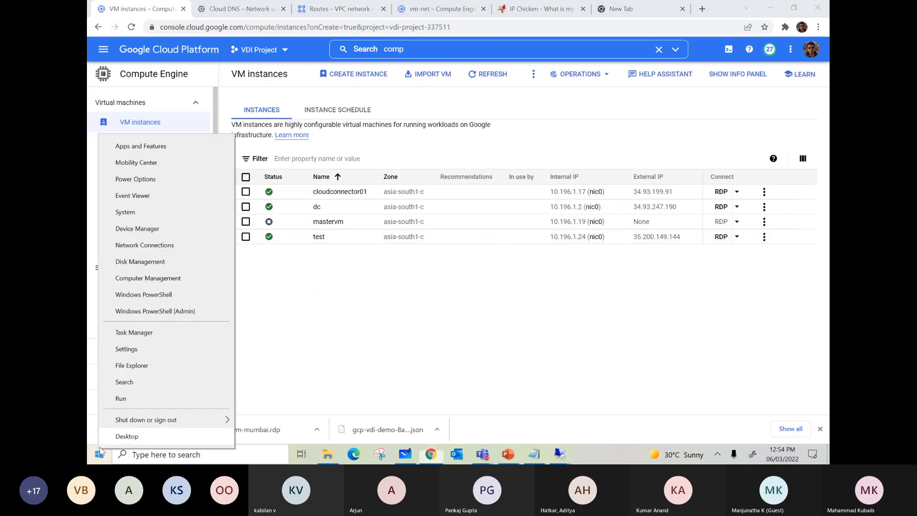
pyautogui.click(122, 401)
pyautogui.press('Return')
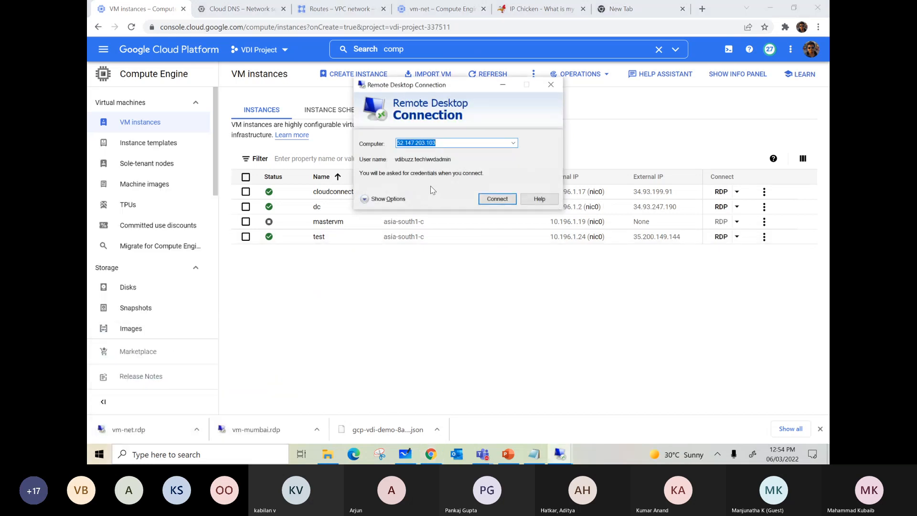
pyautogui.hotkey('ctrl', 'v')
pyautogui.click(498, 199)
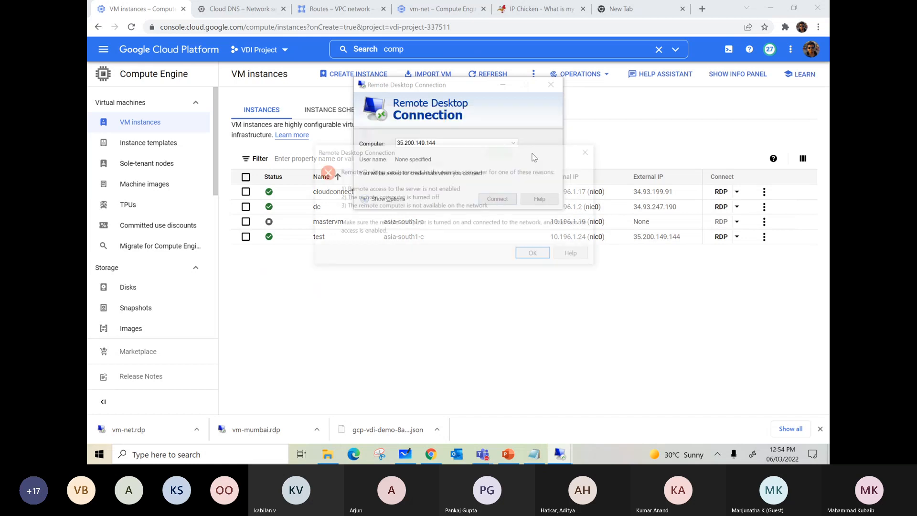
pyautogui.click(536, 256)
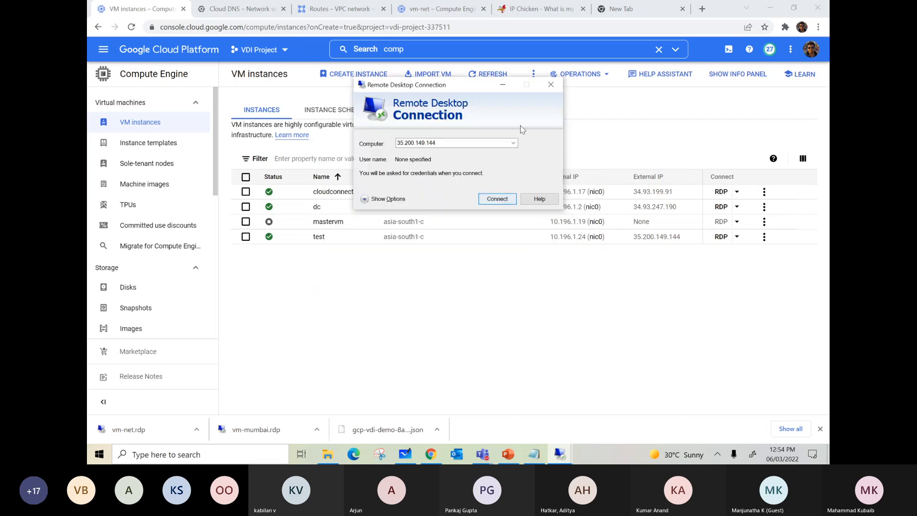
pyautogui.click(550, 86)
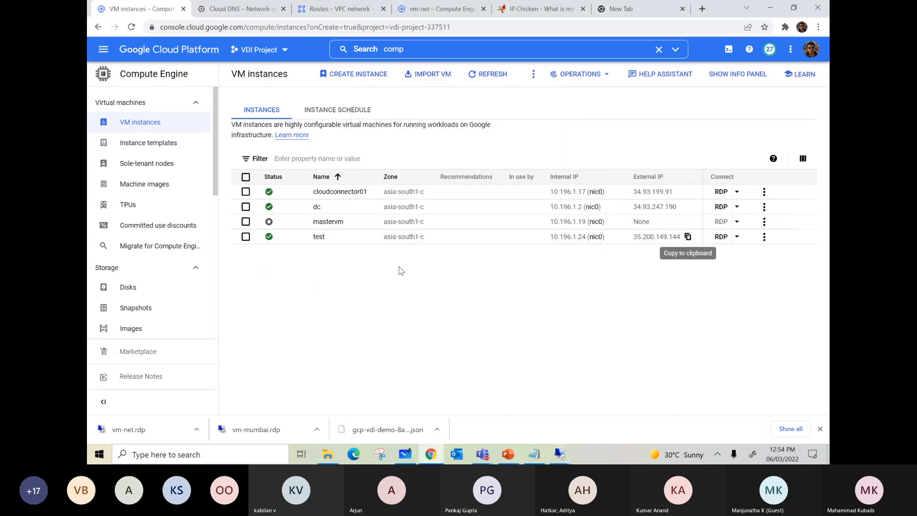
pyautogui.click(320, 238)
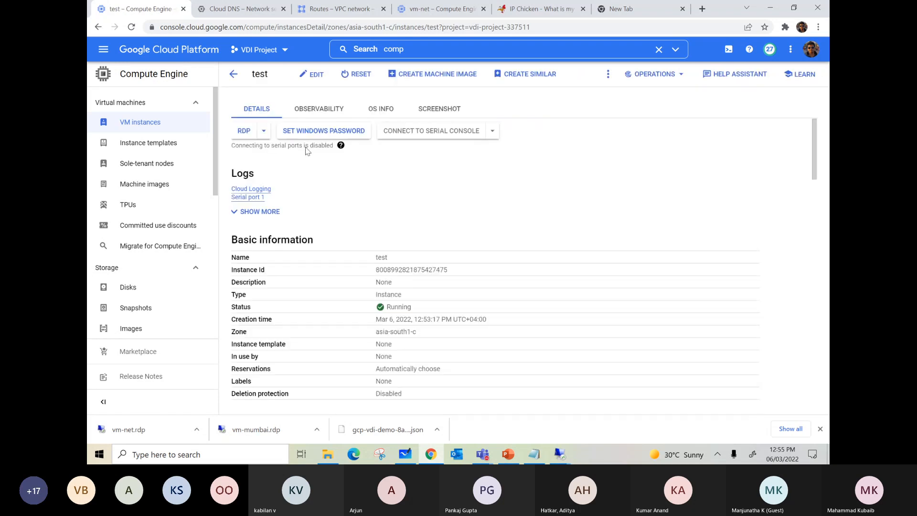
pyautogui.rightClick(102, 451)
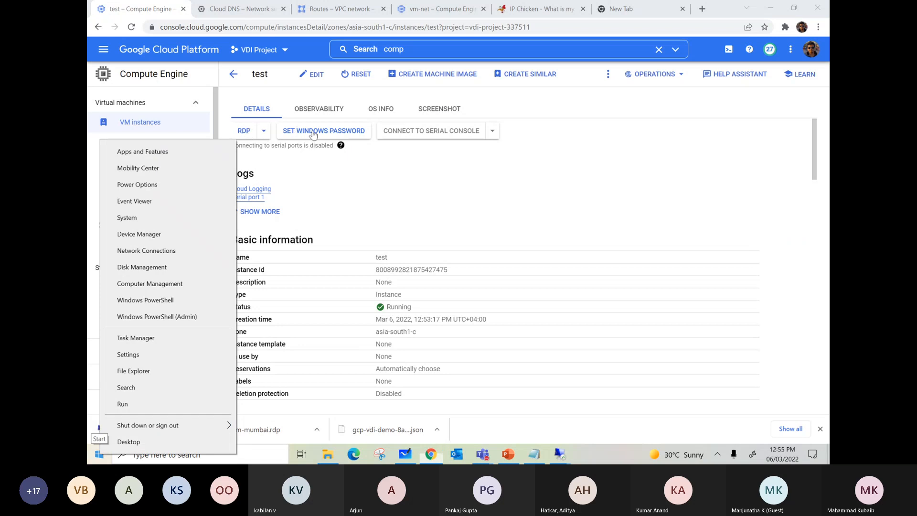
pyautogui.click(148, 405)
pyautogui.click(182, 414)
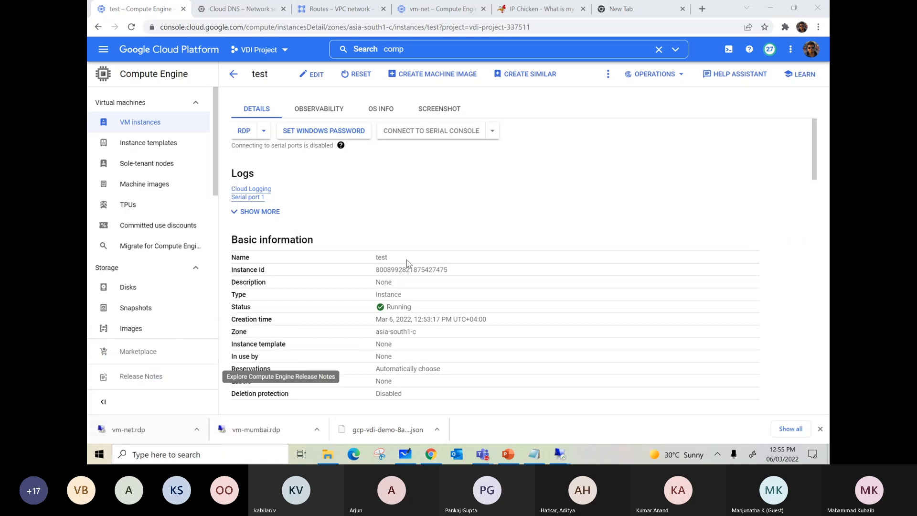
pyautogui.click(498, 199)
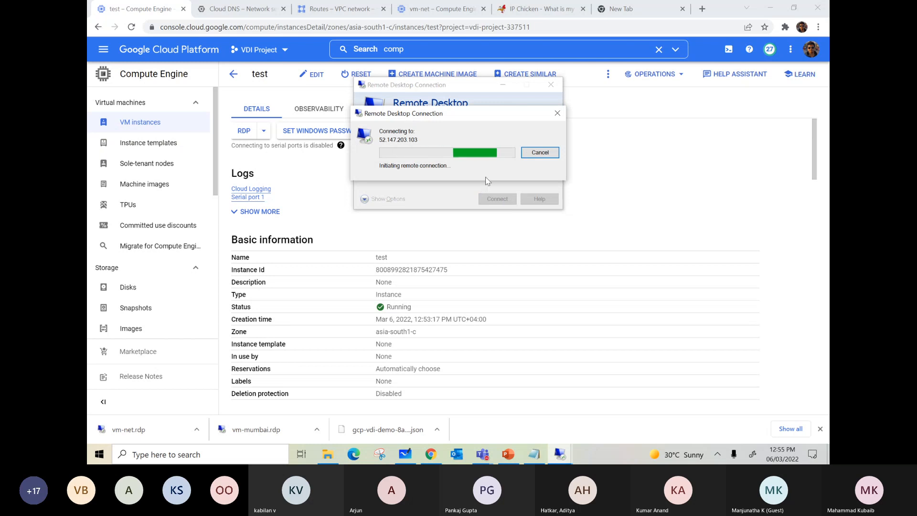
pyautogui.click(540, 153)
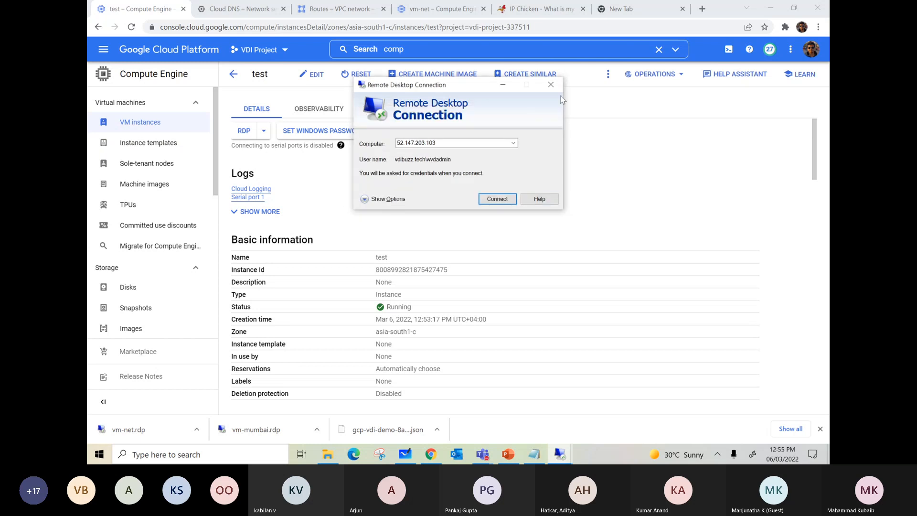
pyautogui.click(551, 85)
# Download the test instance's RDP file, try to connect with it, and return to the VM instances list.
pyautogui.click(245, 131)
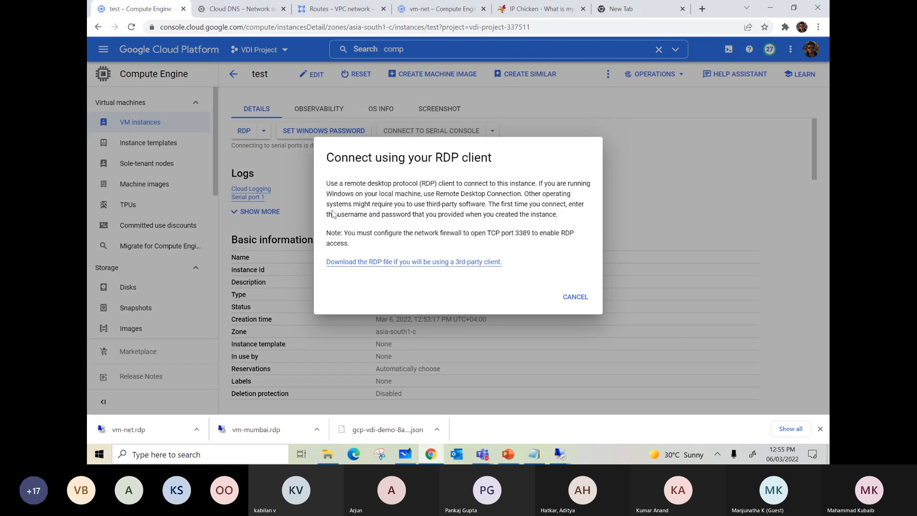
pyautogui.click(454, 262)
pyautogui.click(574, 296)
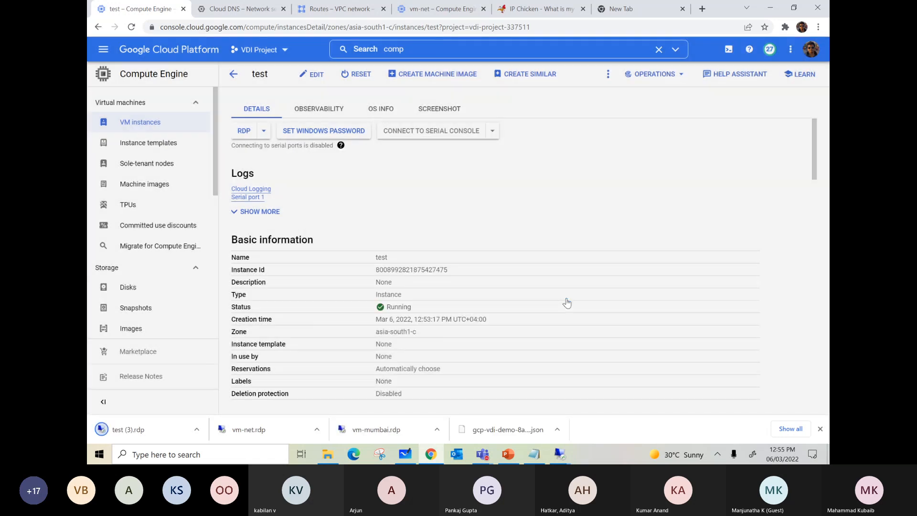
pyautogui.click(130, 434)
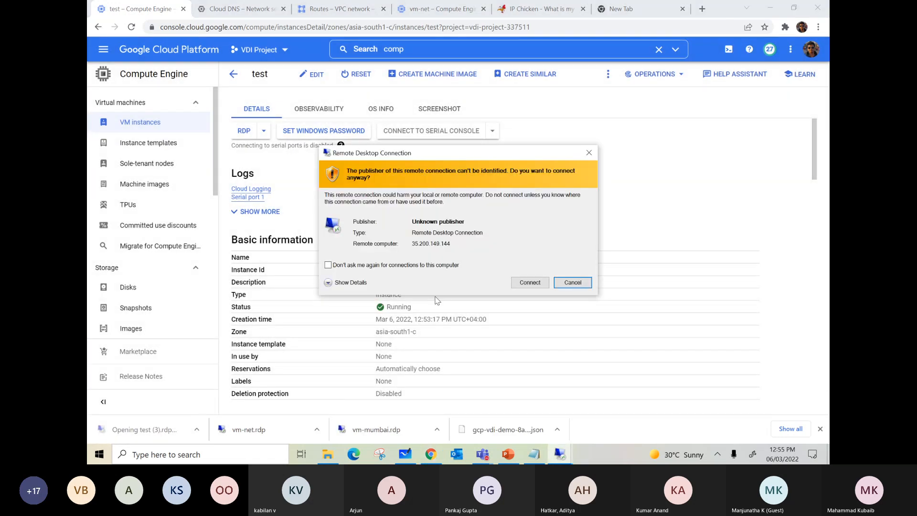
pyautogui.click(530, 285)
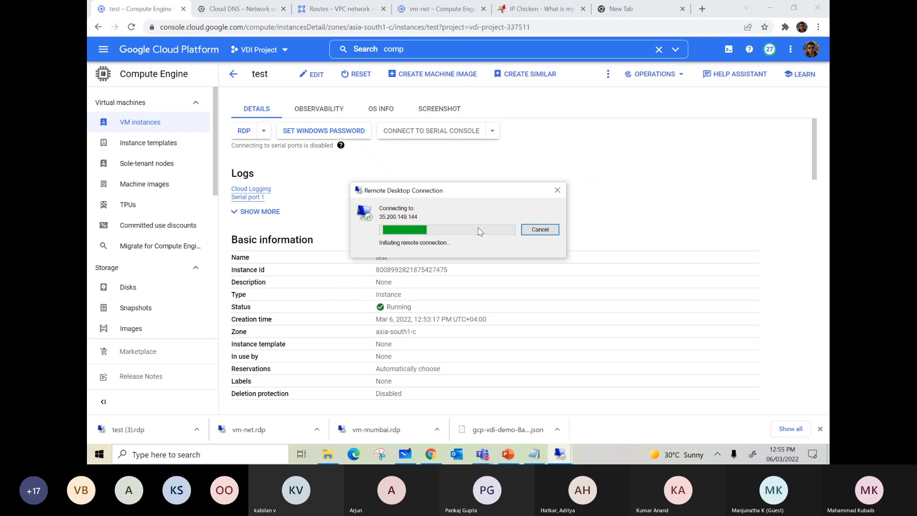
pyautogui.click(540, 230)
pyautogui.click(147, 127)
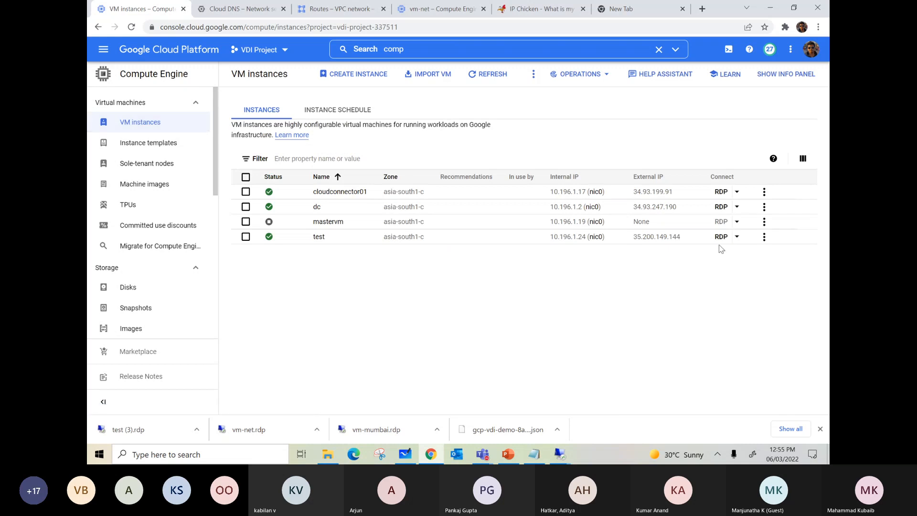
# Start a Remote Desktop connection to the test VM's external IP address 35.200.149.144.
pyautogui.rightClick(99, 454)
pyautogui.click(122, 413)
pyautogui.click(169, 421)
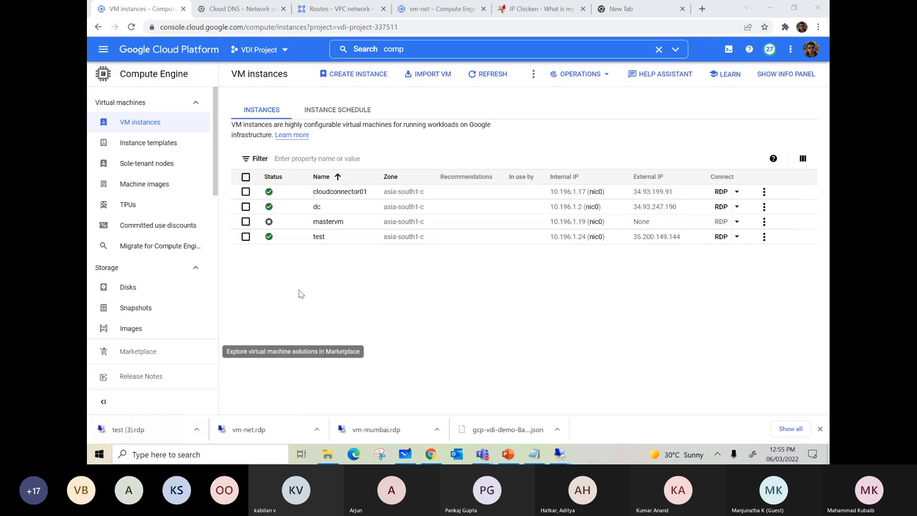
pyautogui.hotkey('ctrl', 'v')
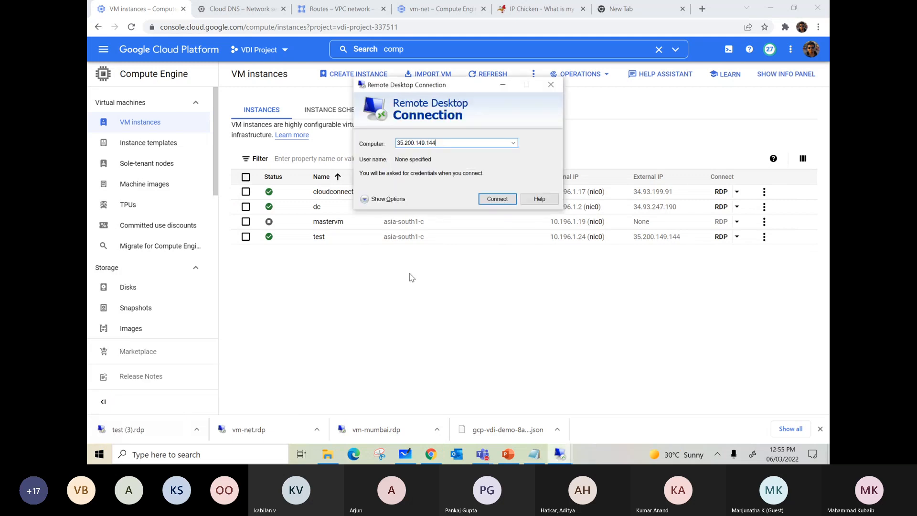
pyautogui.click(497, 199)
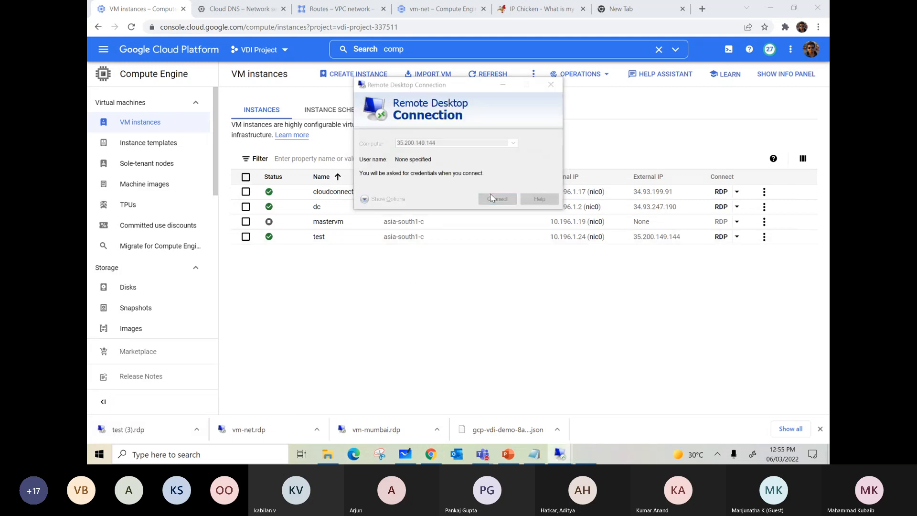
pyautogui.click(323, 286)
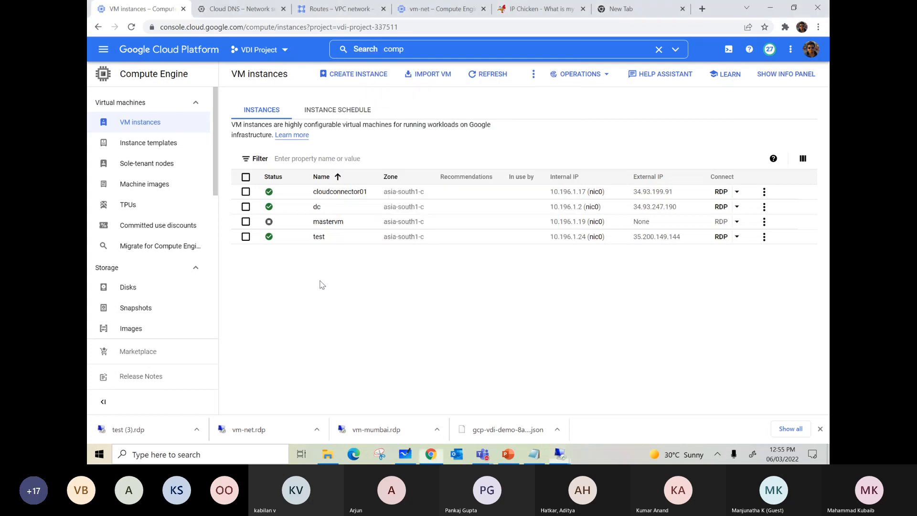
# Open the test instance's details and set a new Windows password for its user account.
pyautogui.click(319, 237)
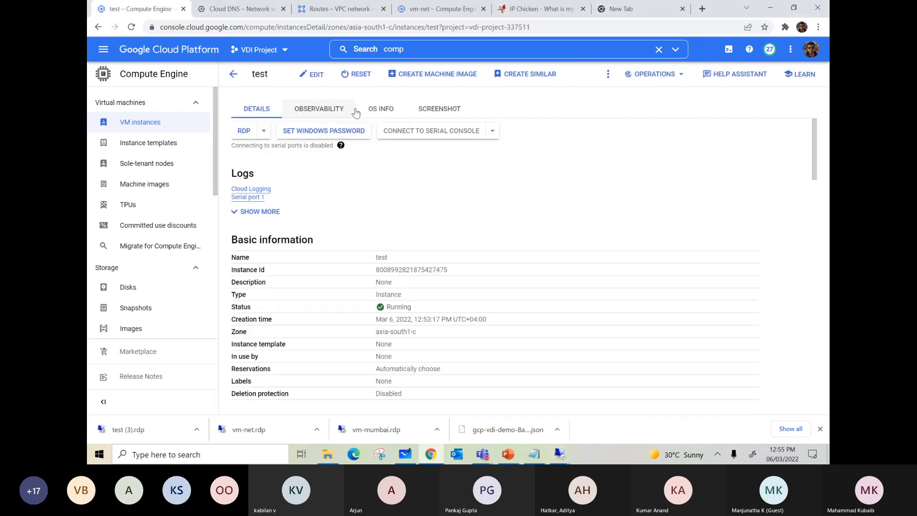
pyautogui.click(321, 135)
pyautogui.click(582, 304)
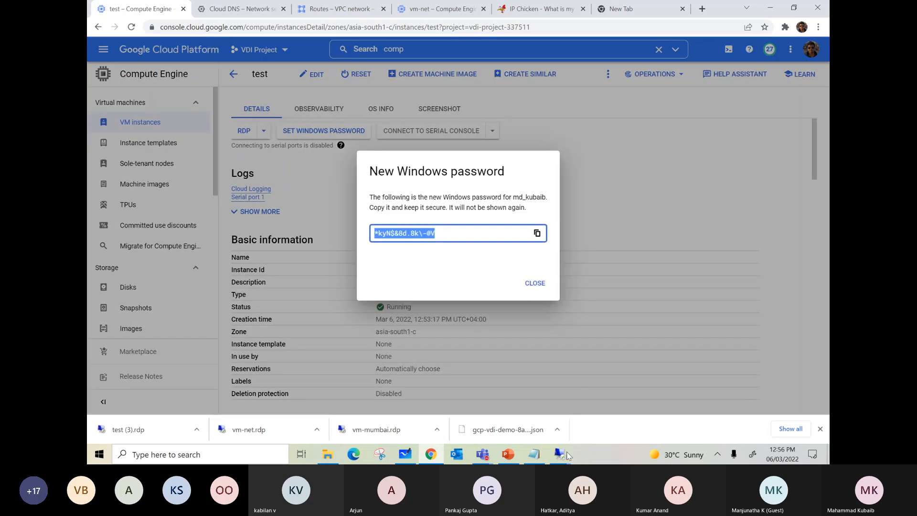
# Switch to the Remote Desktop credentials prompt for 35.200.149.144 and cancel it.
pyautogui.click(559, 454)
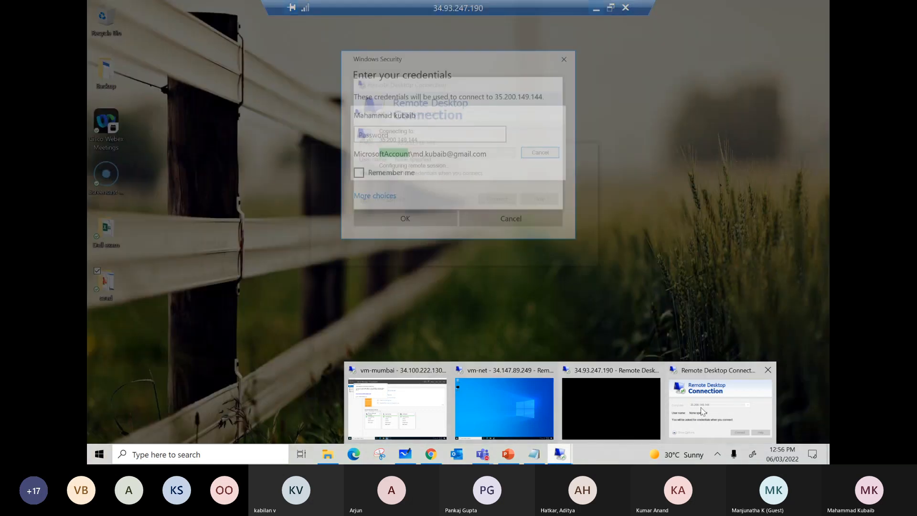
pyautogui.click(703, 412)
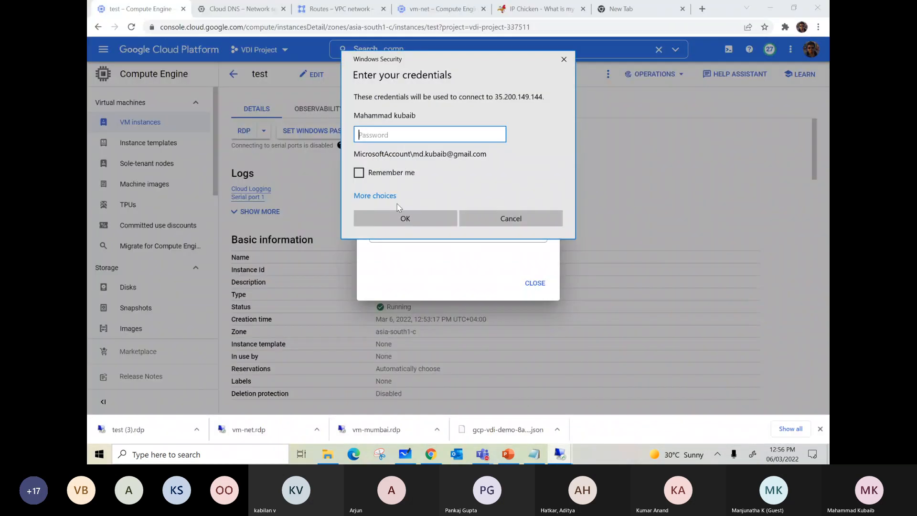
pyautogui.click(503, 215)
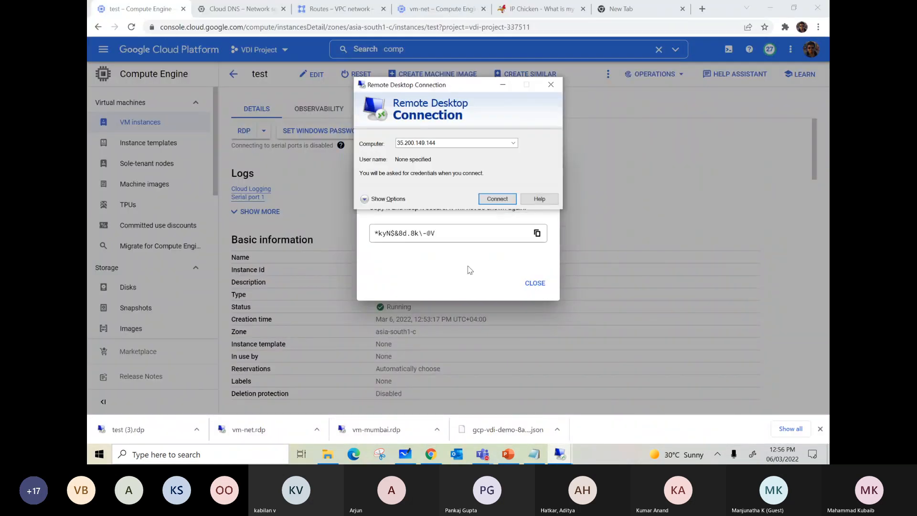
# Connect to the test VM with the downloaded test (3).rdp file, entering the Windows account password and accepting the publisher and certificate warnings.
pyautogui.click(152, 430)
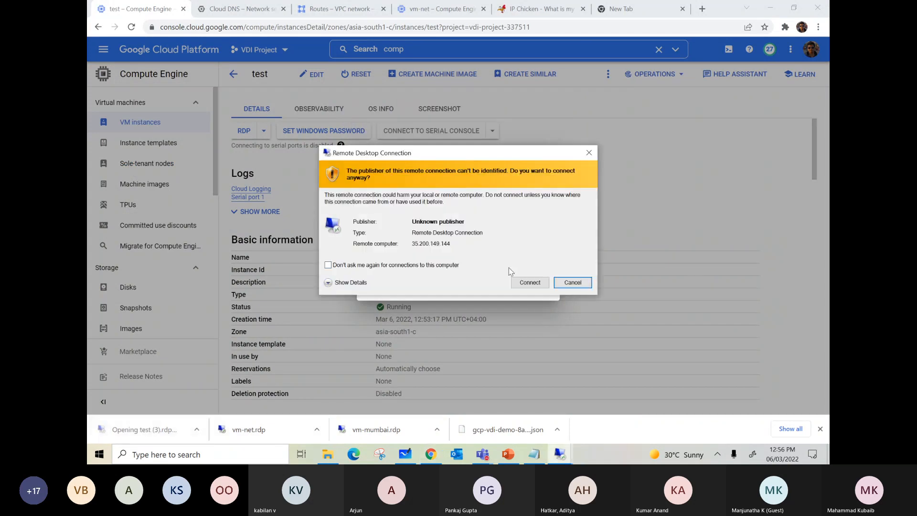
pyautogui.click(522, 280)
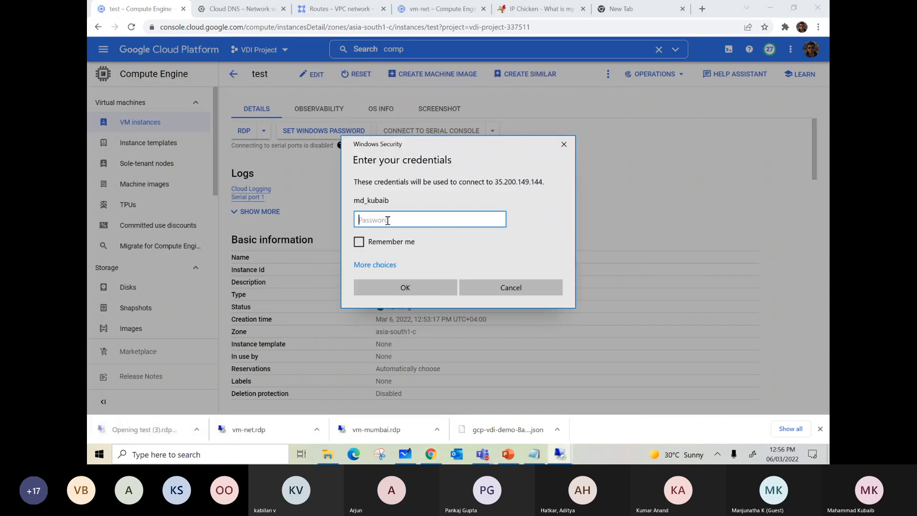
pyautogui.hotkey('ctrl', 'v')
pyautogui.click(414, 290)
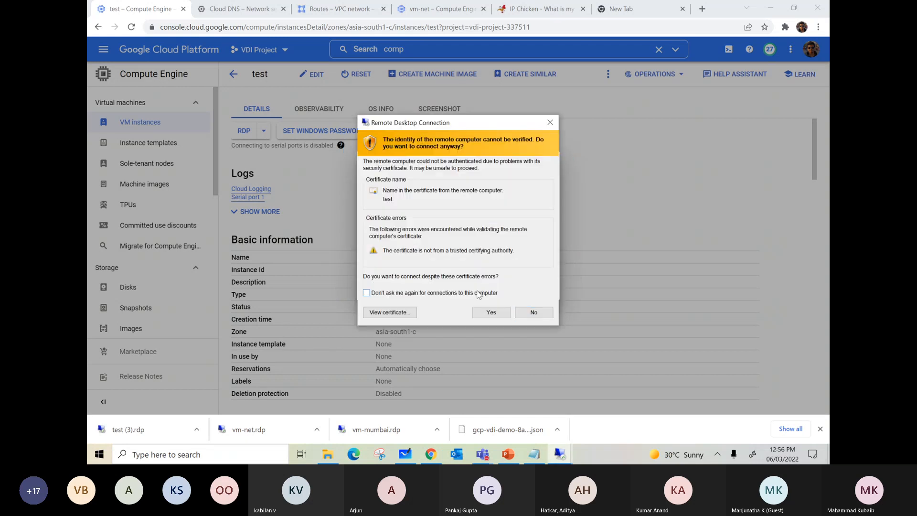
pyautogui.click(487, 308)
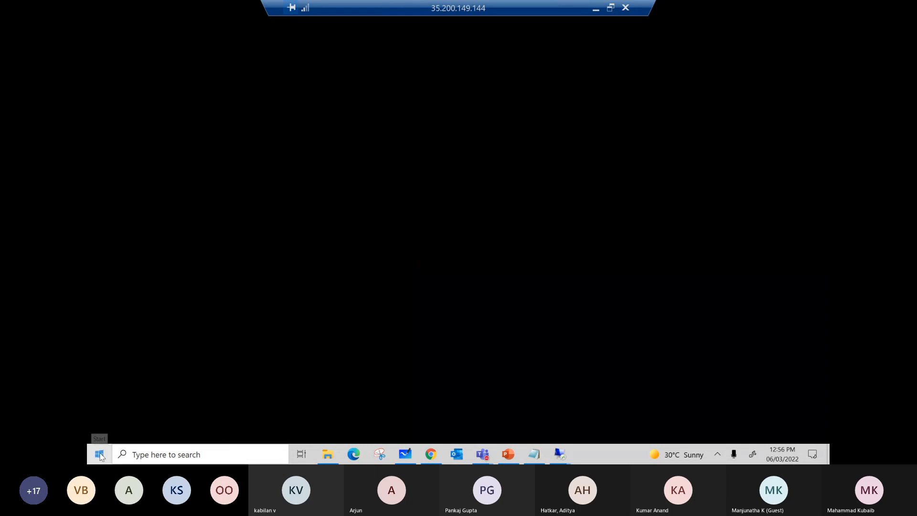
# Open a Command Prompt in the remote test VM by running cmd.
pyautogui.click(100, 455)
pyautogui.click(515, 318)
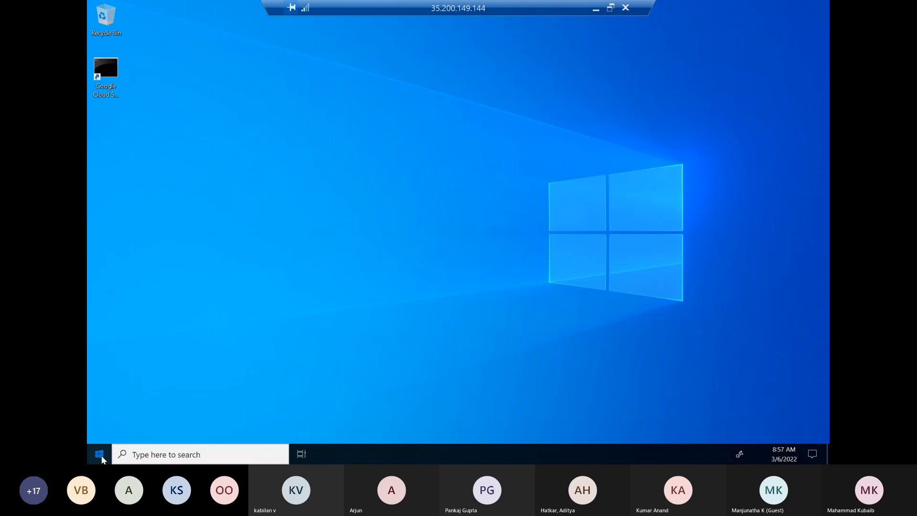
pyautogui.rightClick(101, 457)
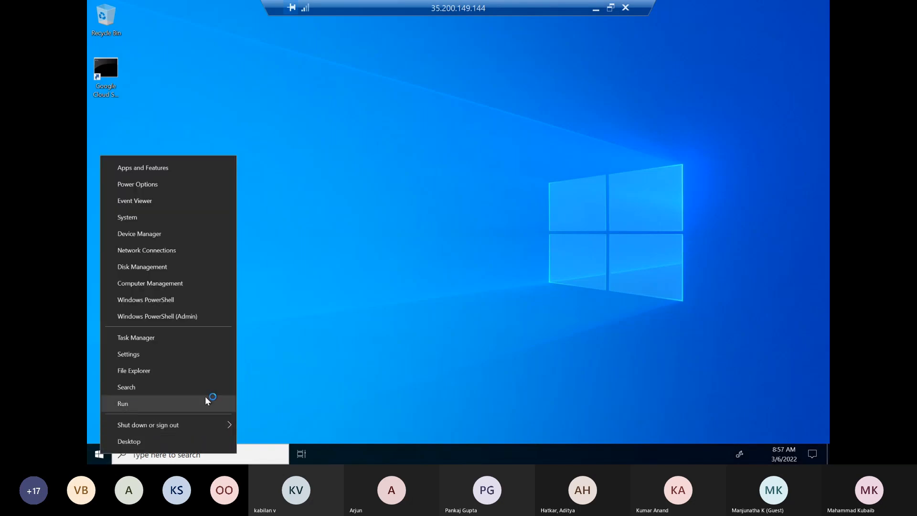
pyautogui.click(210, 403)
pyautogui.press('super')
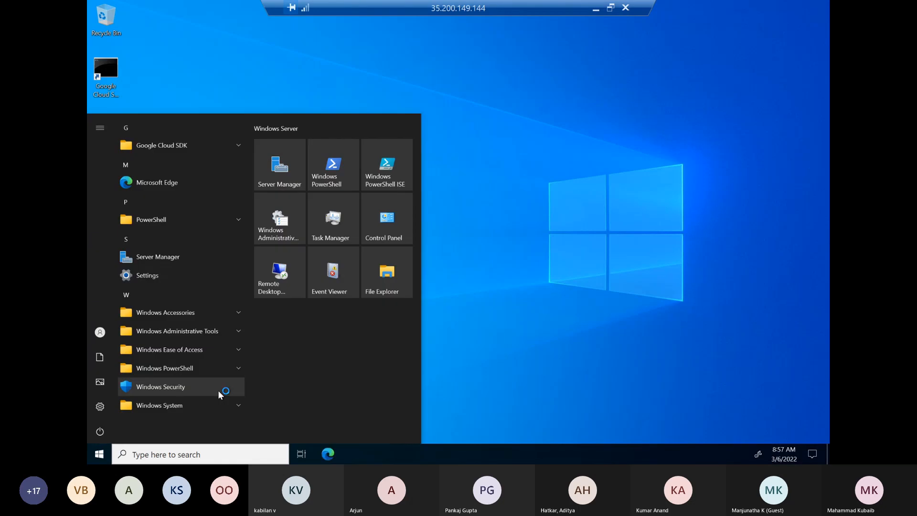
pyautogui.click(499, 371)
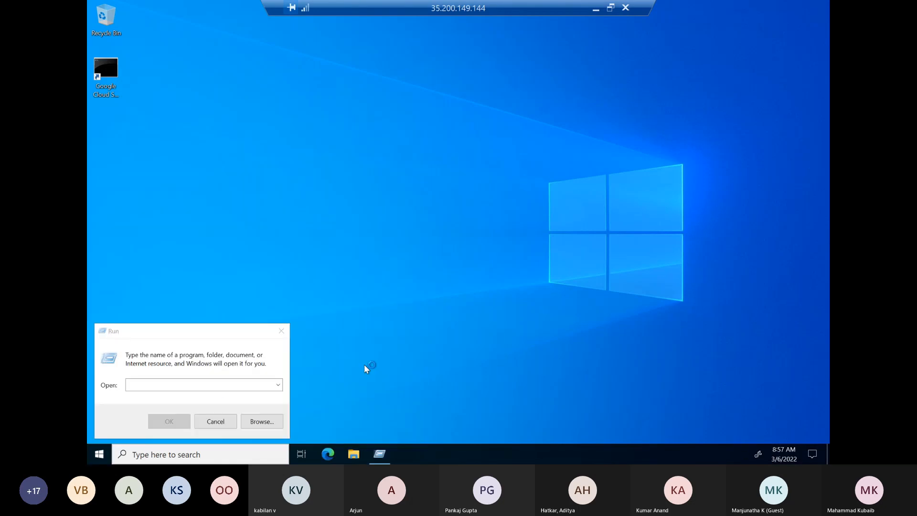
pyautogui.click(200, 385)
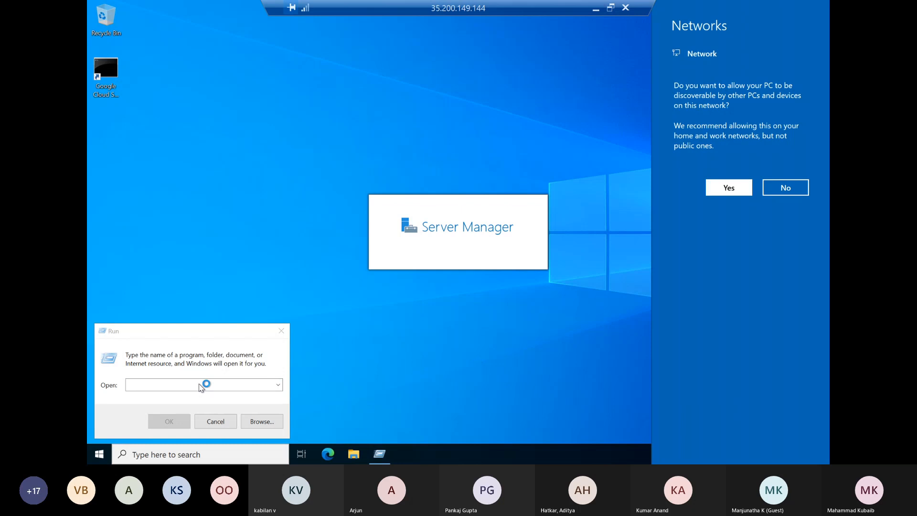
pyautogui.write('cmd')
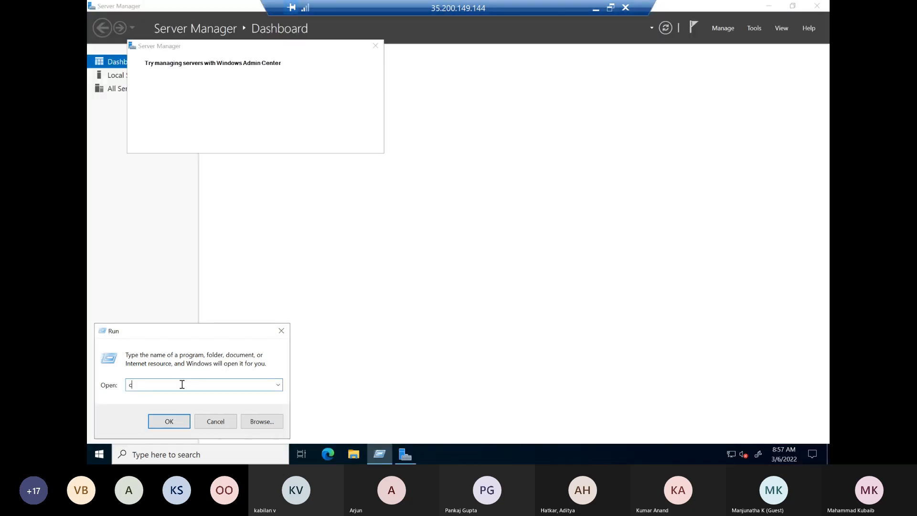
pyautogui.click(170, 421)
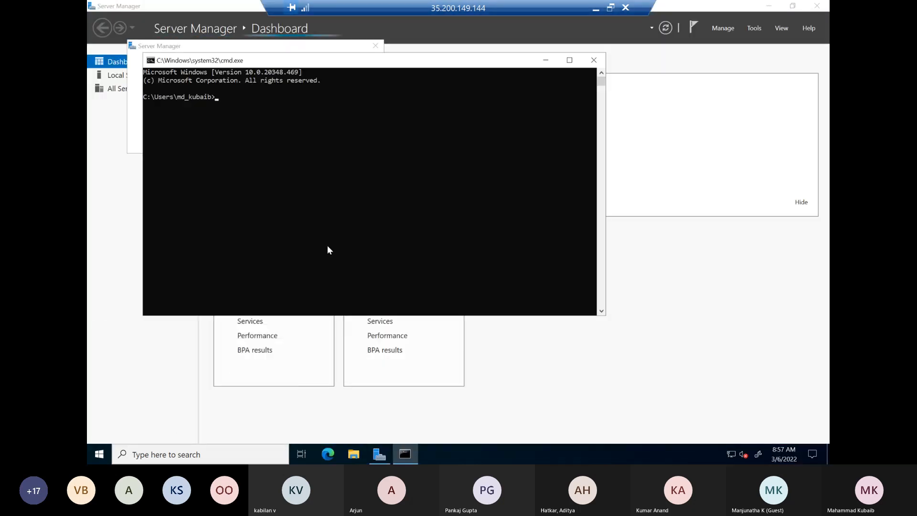
# Ping the IP address 10.196.1.2 from the test VM.
pyautogui.write('ping ')
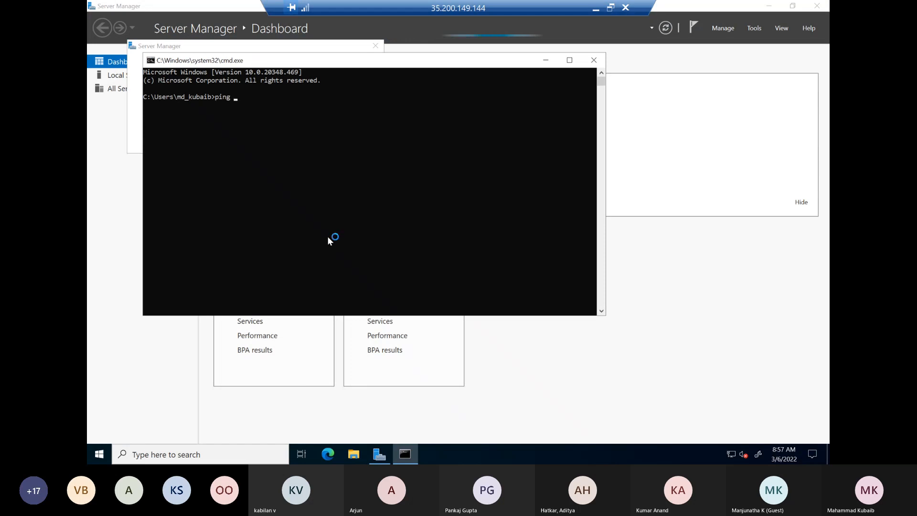
pyautogui.write('10.196.1.2')
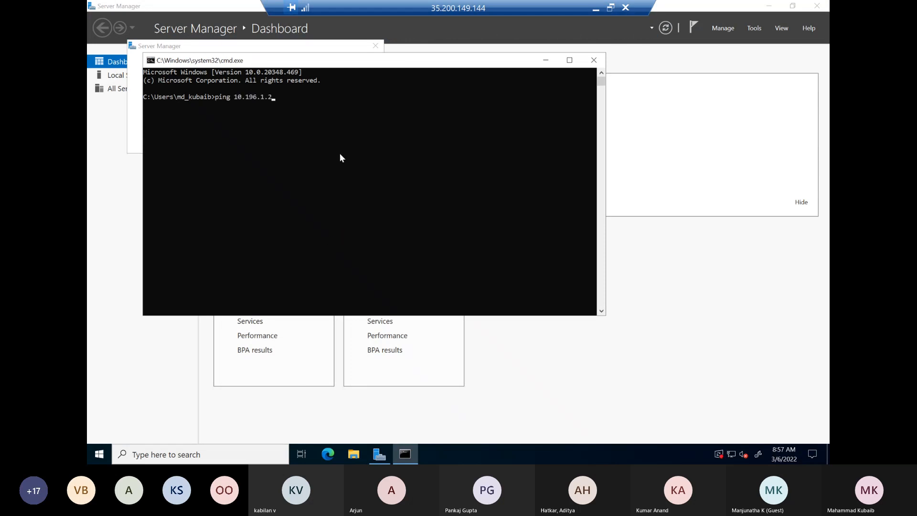
pyautogui.press('Return')
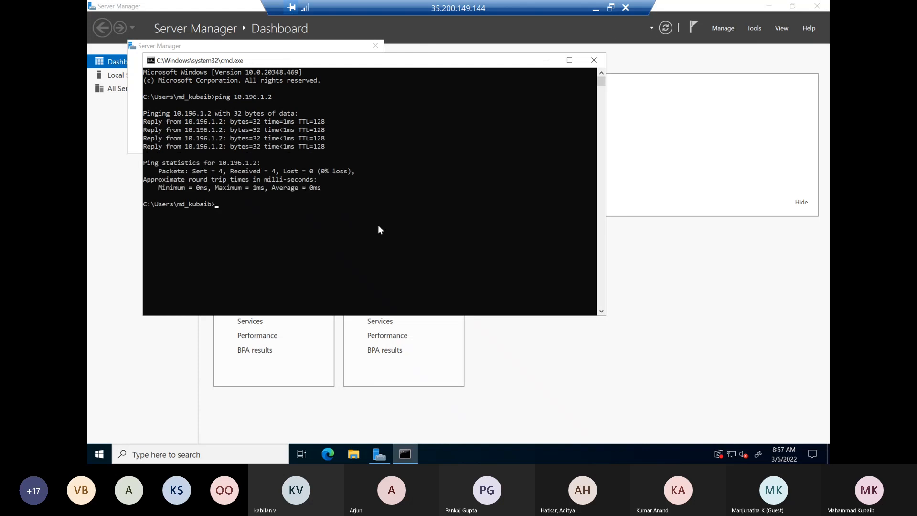
# Ping the domain controller by its host name, dc.vdibuzz.com.
pyautogui.write('ping dc.vdibuzz.com')
pyautogui.press('Return')
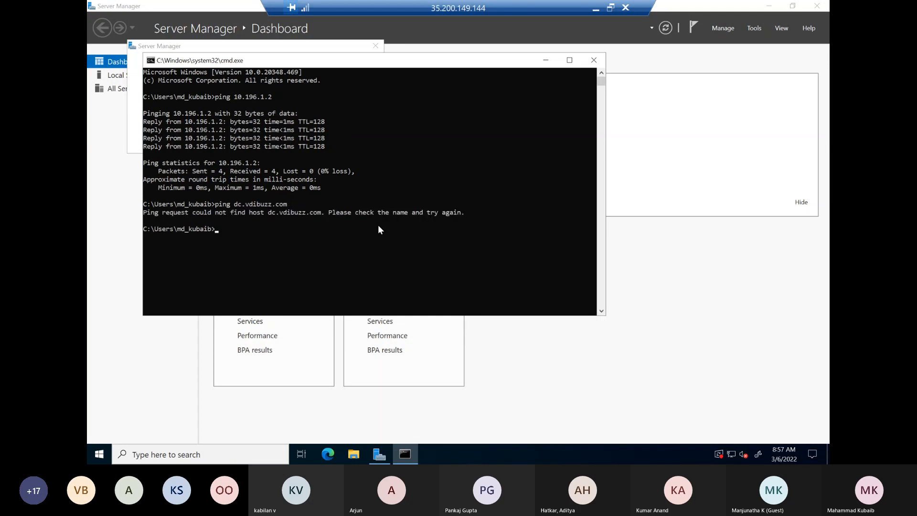
# Open the test VM's System Properties through its advanced system settings and show the computer name settings.
pyautogui.click(354, 455)
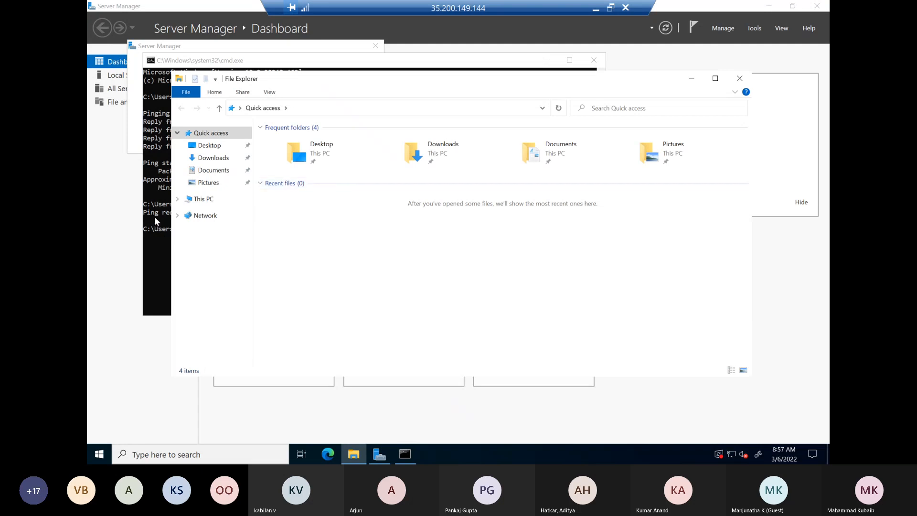
pyautogui.rightClick(204, 199)
pyautogui.click(184, 339)
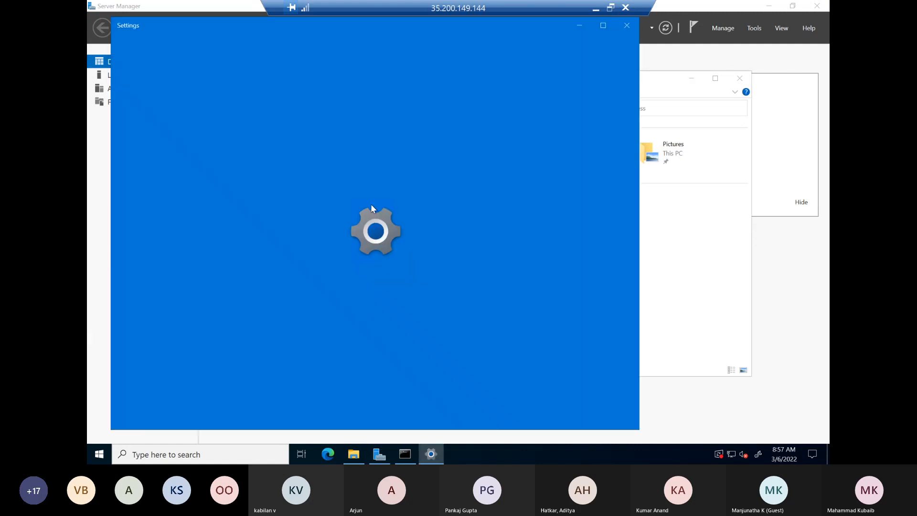
pyautogui.scroll(-8, 463, 255)
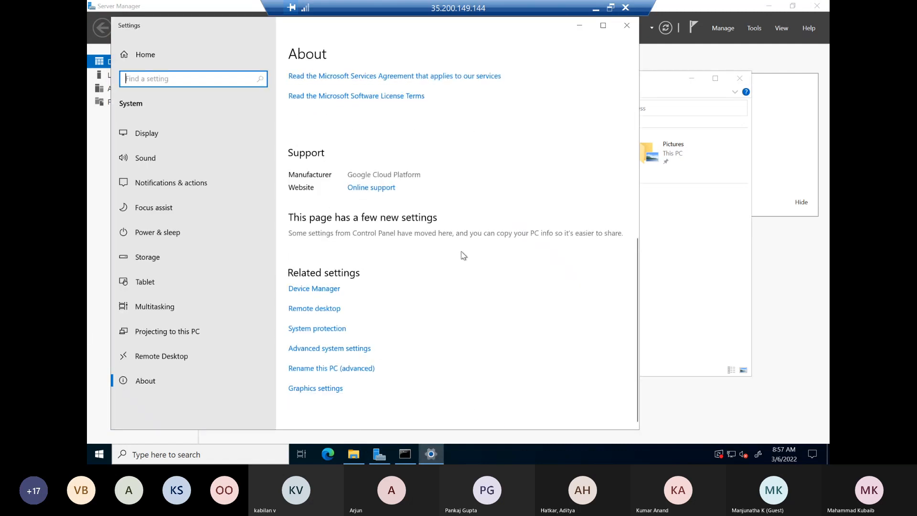
pyautogui.click(306, 349)
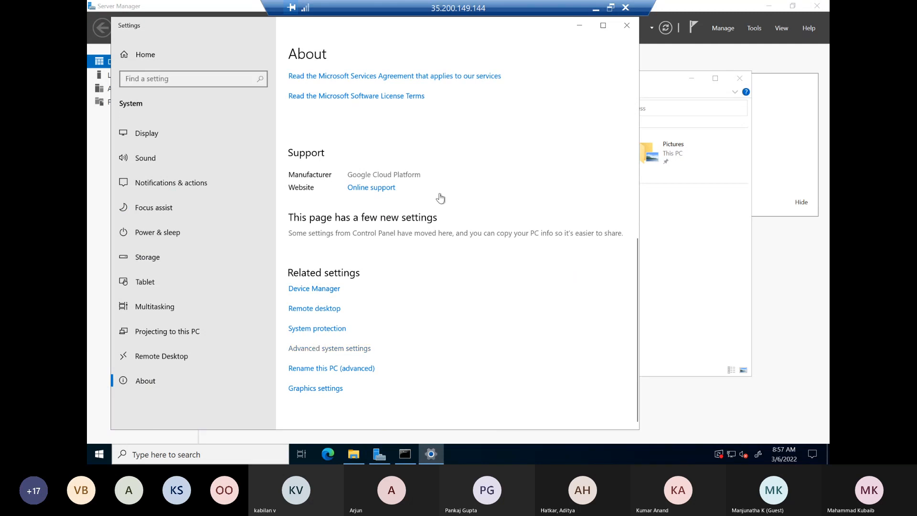
pyautogui.click(182, 89)
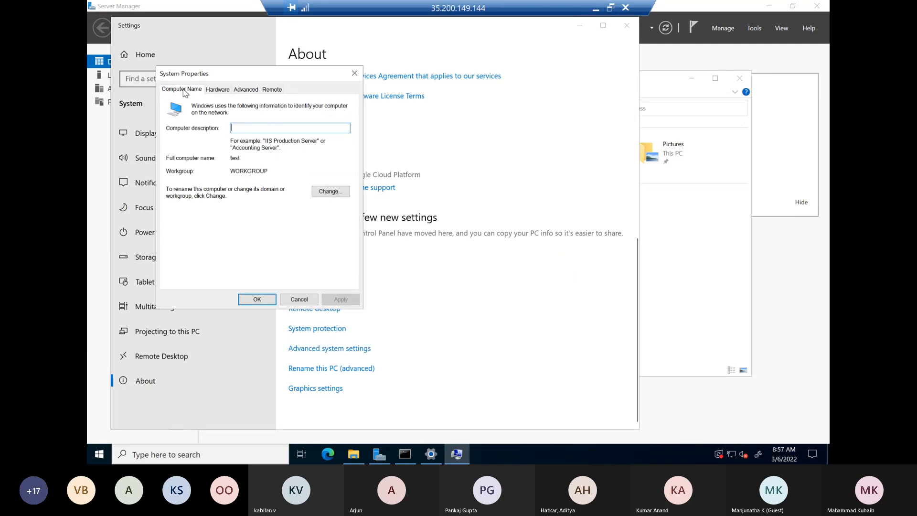
# Try to join the test computer to the domain vdibuzz.com.
pyautogui.click(331, 191)
pyautogui.click(191, 214)
pyautogui.write('vdibuzz.com')
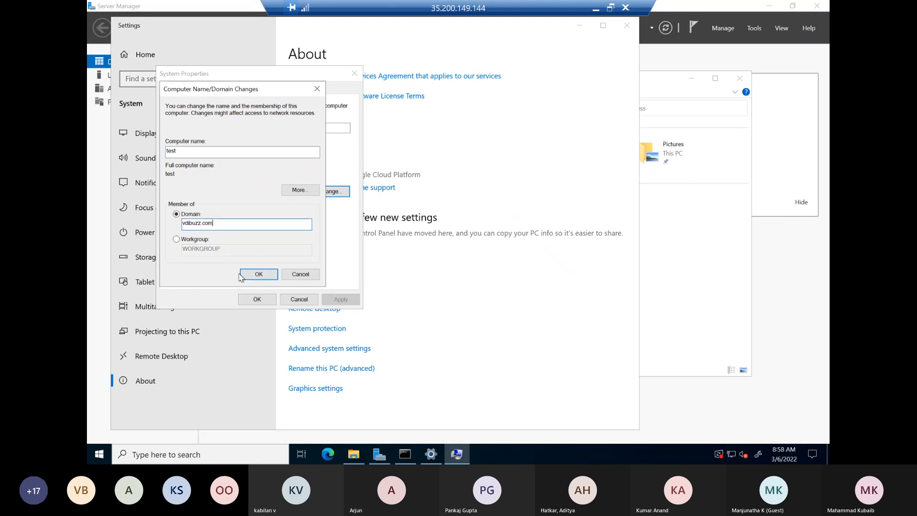
pyautogui.click(259, 274)
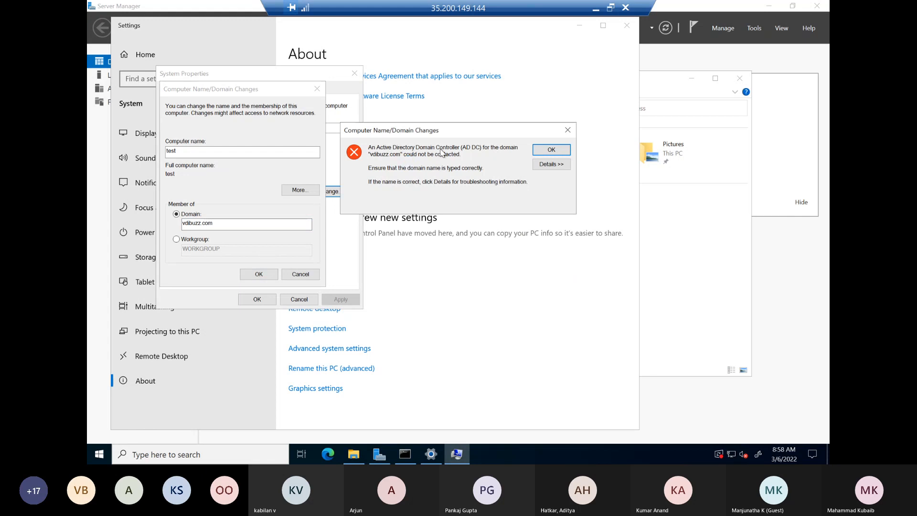
pyautogui.click(550, 151)
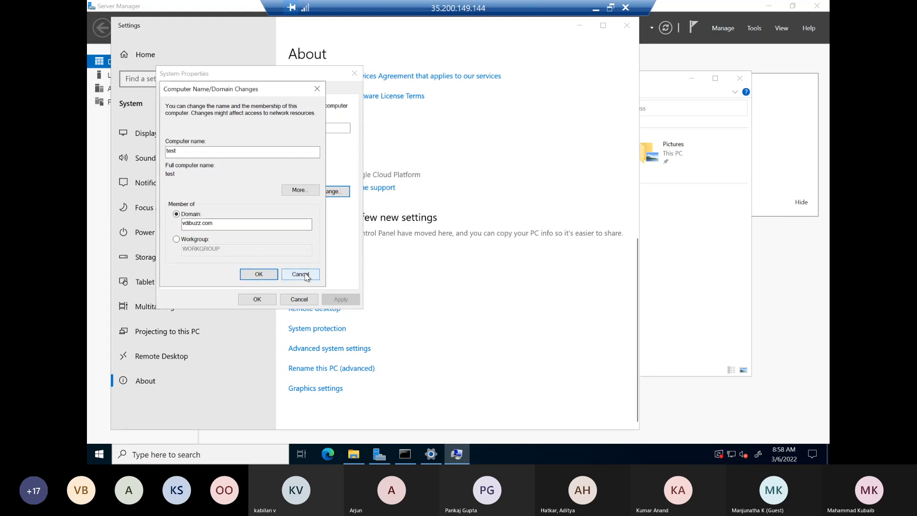
# Cancel the system changes in the remote session and return to the cloud console, dismissing the new Windows password message.
pyautogui.click(300, 274)
pyautogui.click(298, 300)
pyautogui.click(627, 26)
pyautogui.click(596, 8)
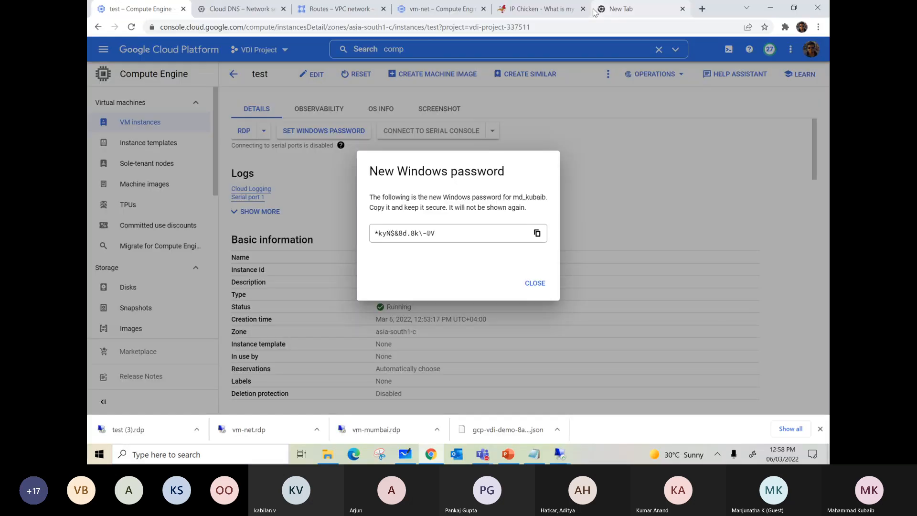
pyautogui.click(526, 282)
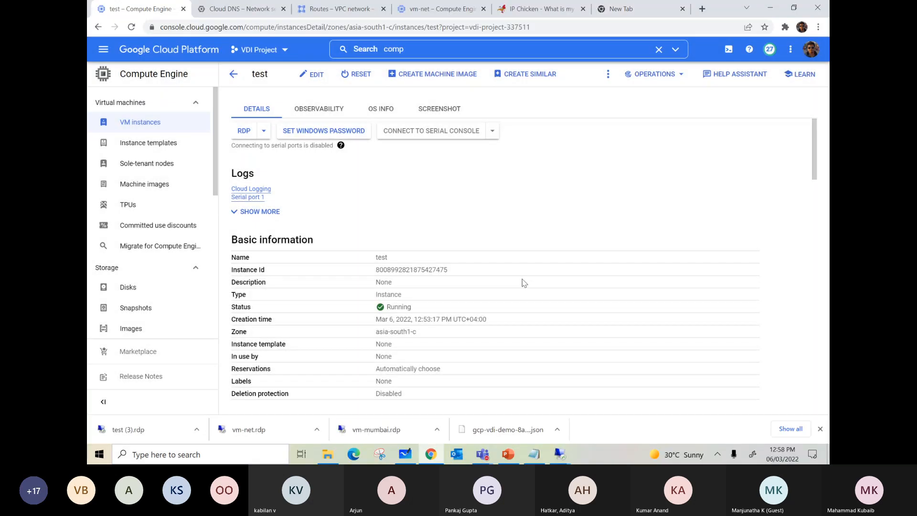
# Find Cloud DNS, go to its DNS server policies and start a new policy named dns-pol.
pyautogui.click(417, 50)
pyautogui.write('dns')
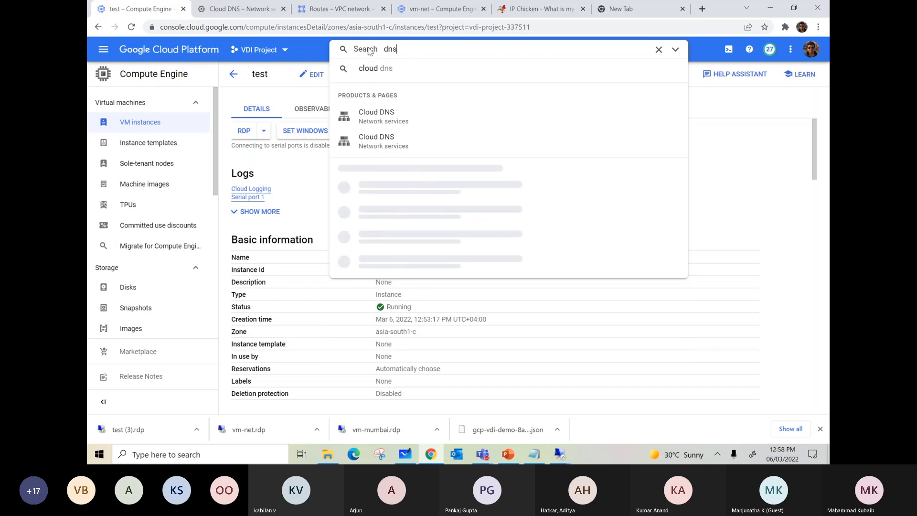
pyautogui.click(387, 120)
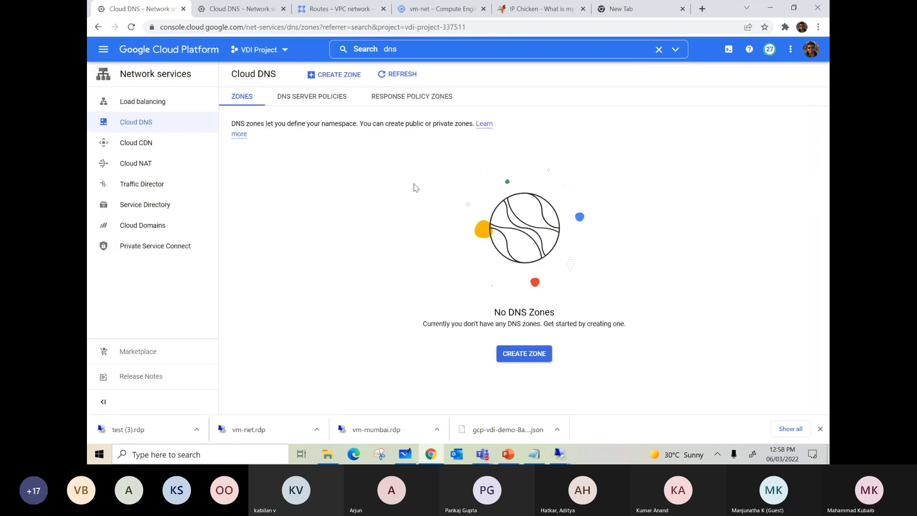
pyautogui.click(333, 102)
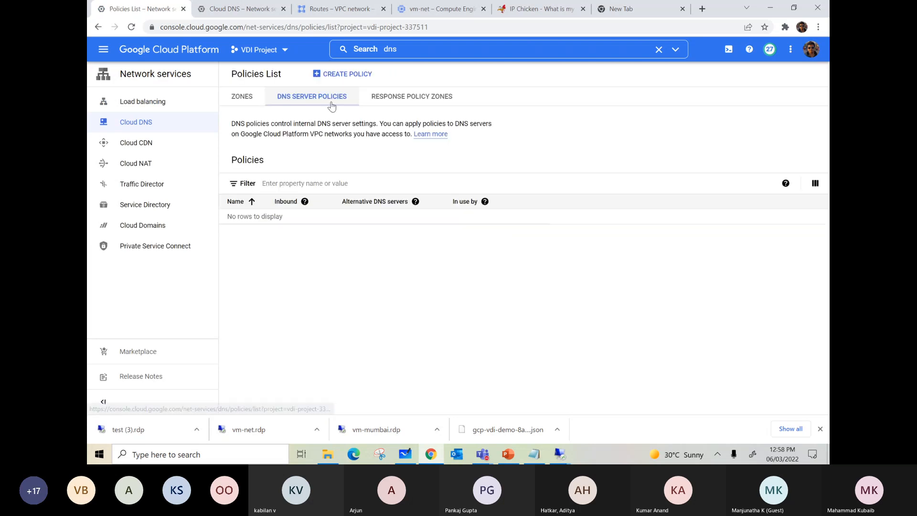
pyautogui.click(343, 80)
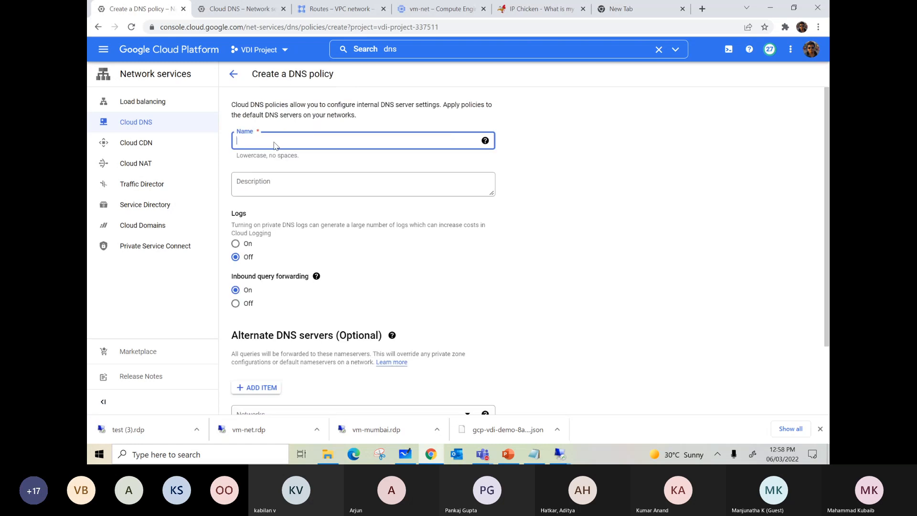
pyautogui.write('dns-pol')
# Add 192.168.1.2 as an alternate DNS server in the new DNS policy.
pyautogui.scroll(-3, 303, 184)
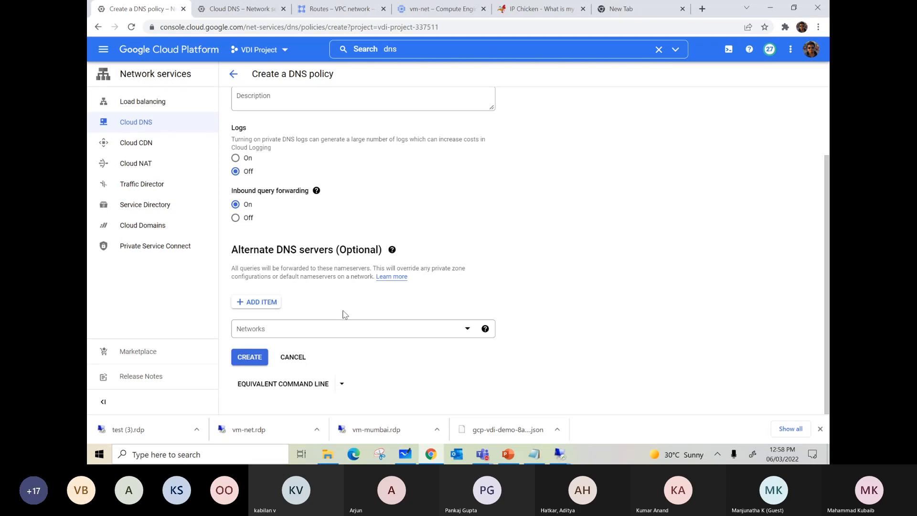
pyautogui.moveTo(253, 253); pyautogui.dragTo(233, 254)
pyautogui.click(239, 305)
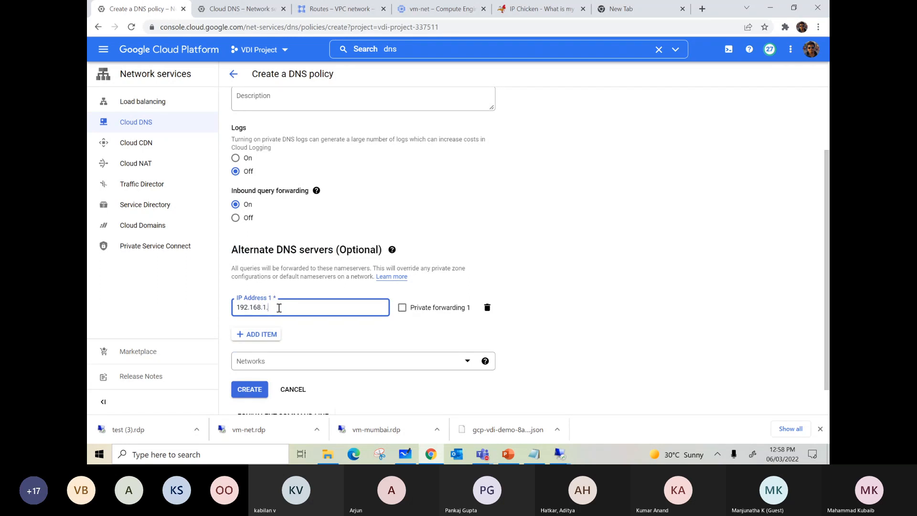
pyautogui.scroll(-1, 473, 291)
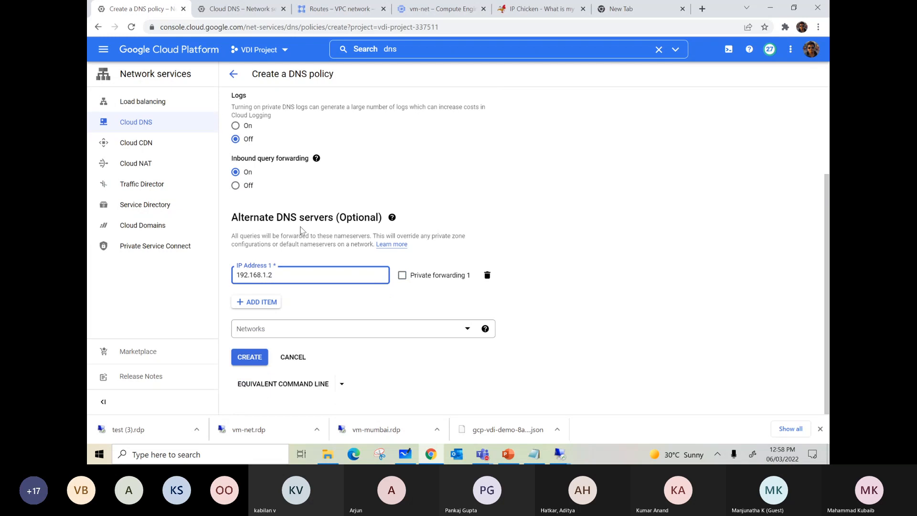
# Apply the new DNS policy to the vdi-vpc network.
pyautogui.click(303, 330)
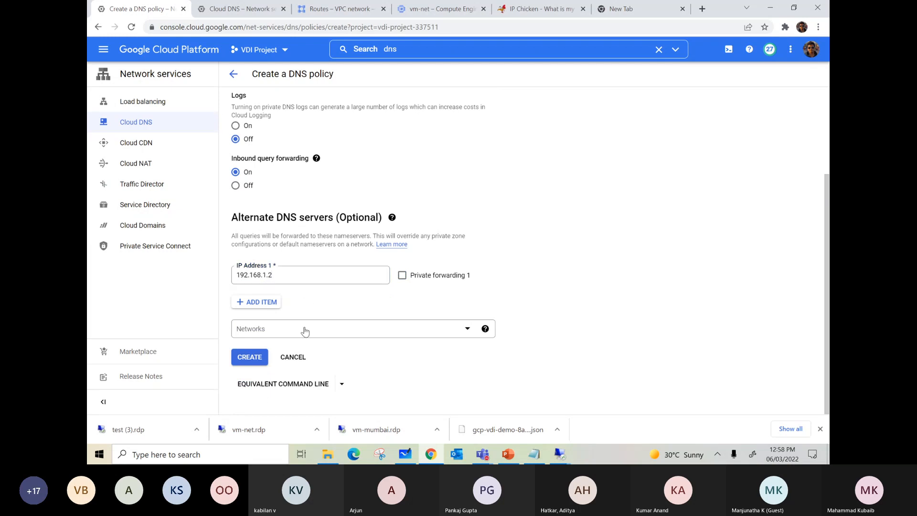
pyautogui.click(249, 296)
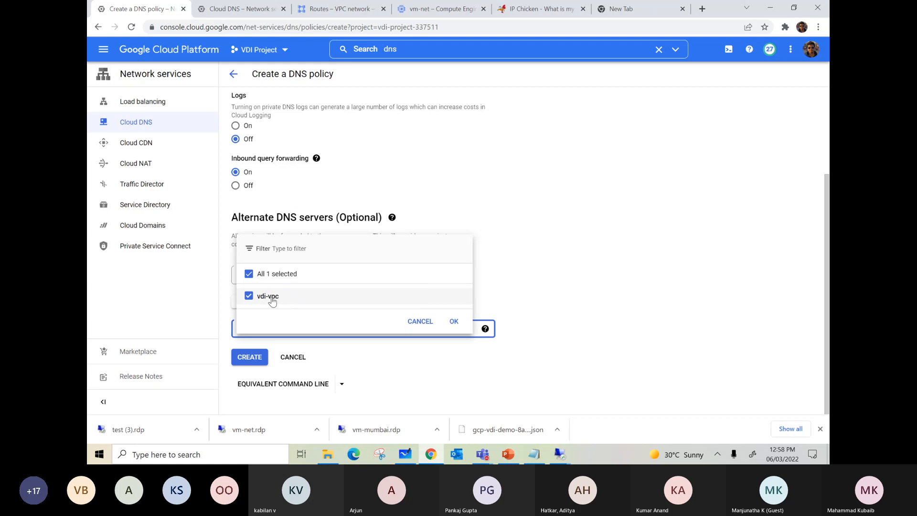
pyautogui.click(455, 322)
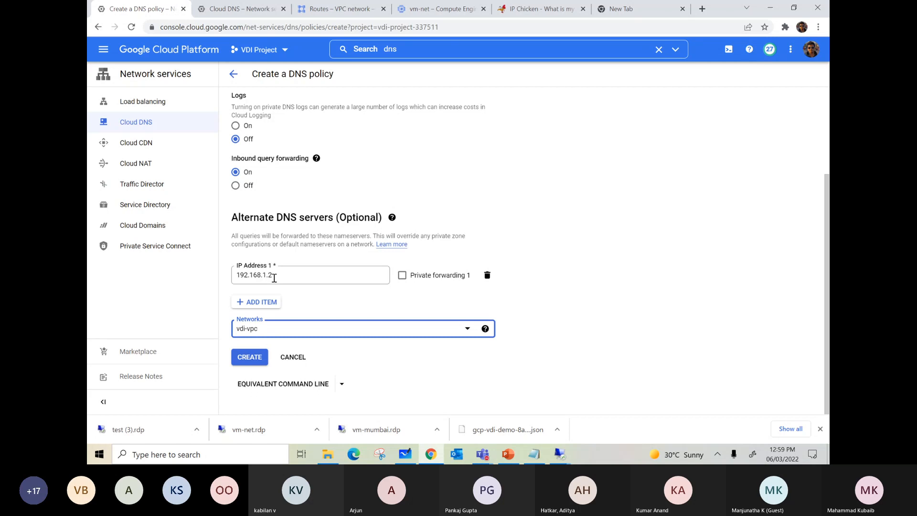
# Create the dns-pol policy and show the networks that use it.
pyautogui.click(243, 364)
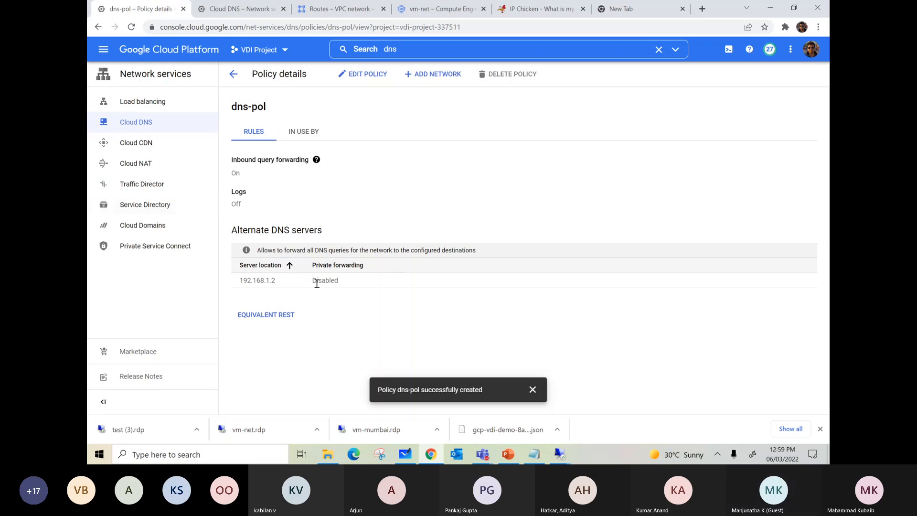
pyautogui.click(304, 137)
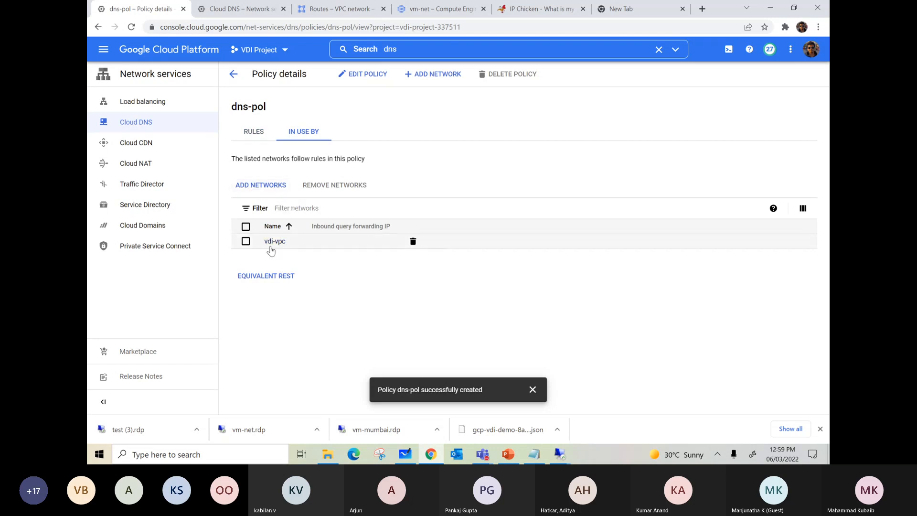
pyautogui.moveTo(563, 458)
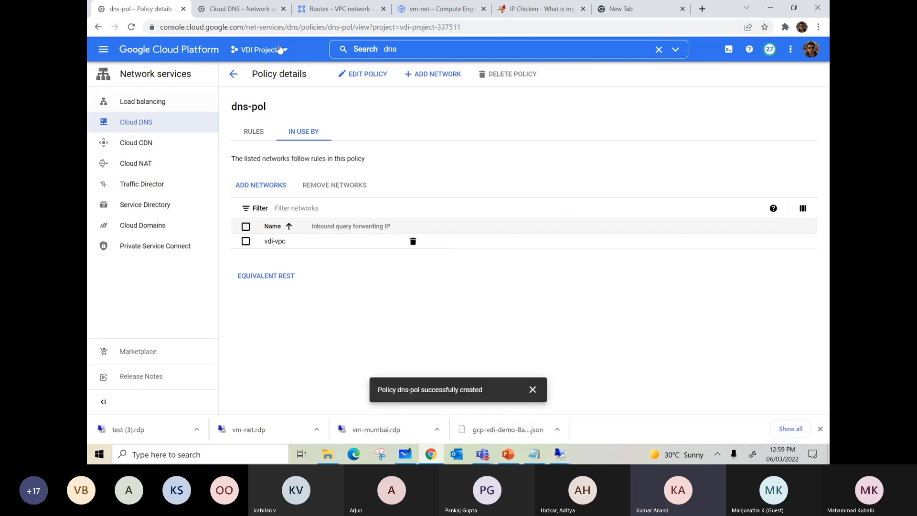
# Search the console for compute and view the internal IP addresses of the Compute Engine VM instances.
pyautogui.click(401, 49)
pyautogui.moveTo(401, 49); pyautogui.dragTo(380, 50)
pyautogui.write('compute')
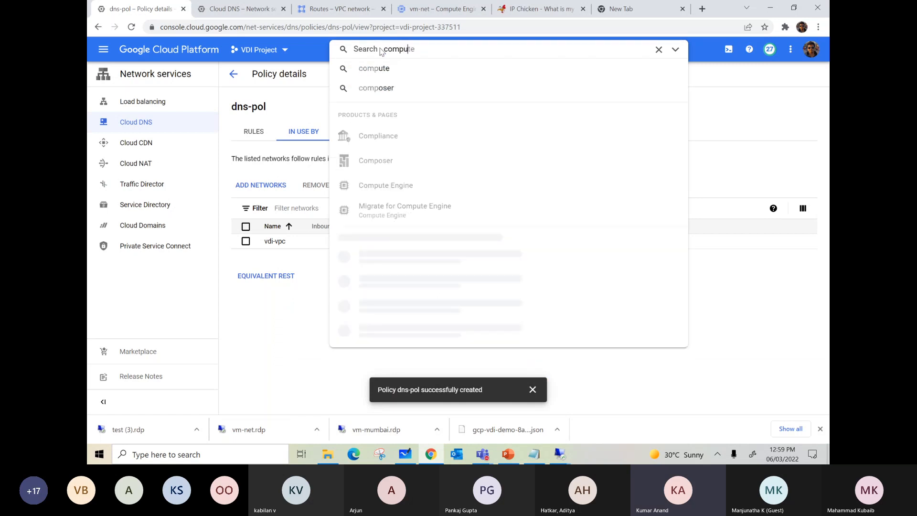
pyautogui.click(402, 122)
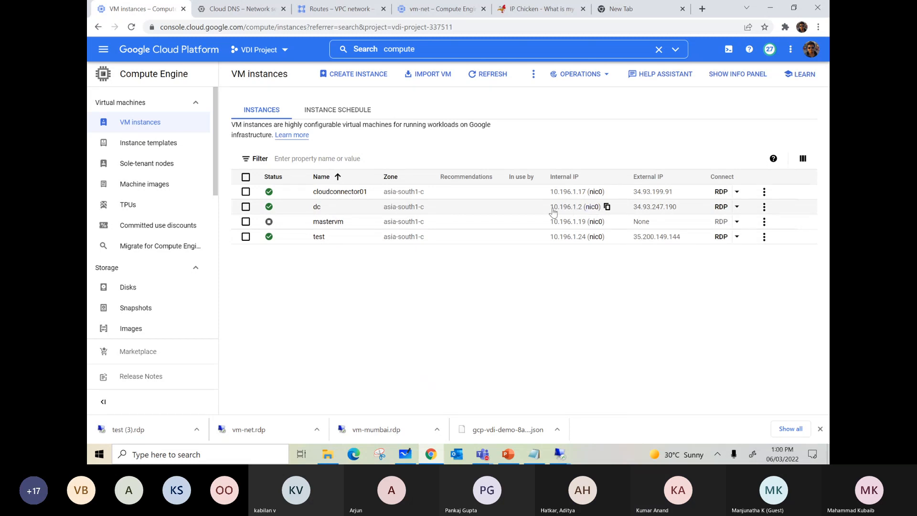
# Switch to the test VM's remote desktop session and rerun the last ping command.
pyautogui.moveTo(563, 453)
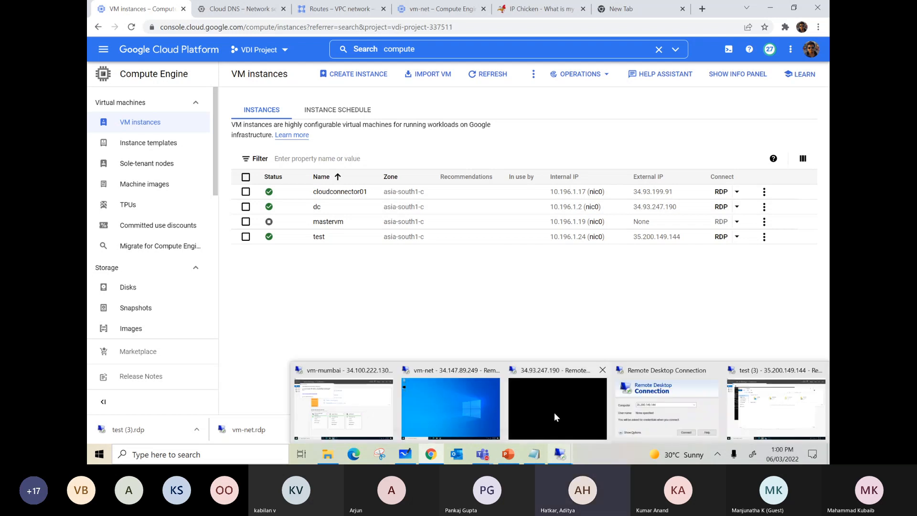
pyautogui.moveTo(772, 401)
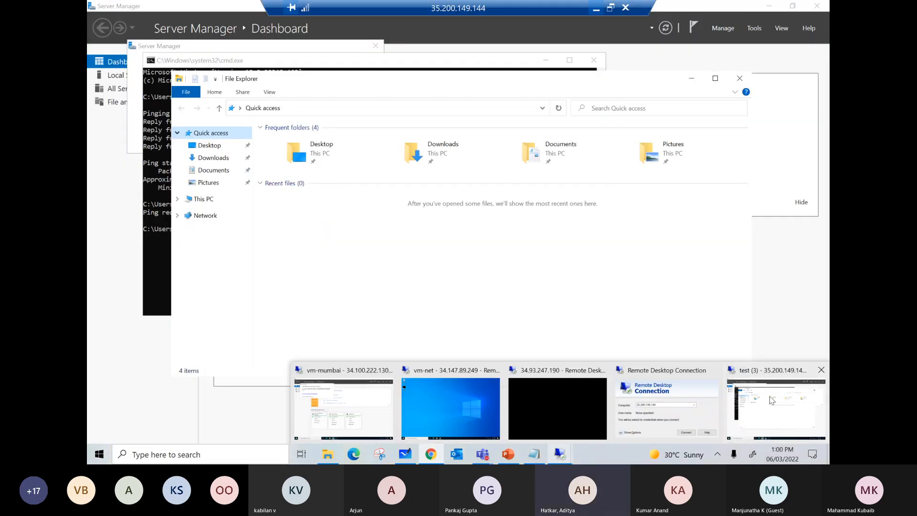
pyautogui.click(773, 401)
pyautogui.press('Up')
pyautogui.press('Return')
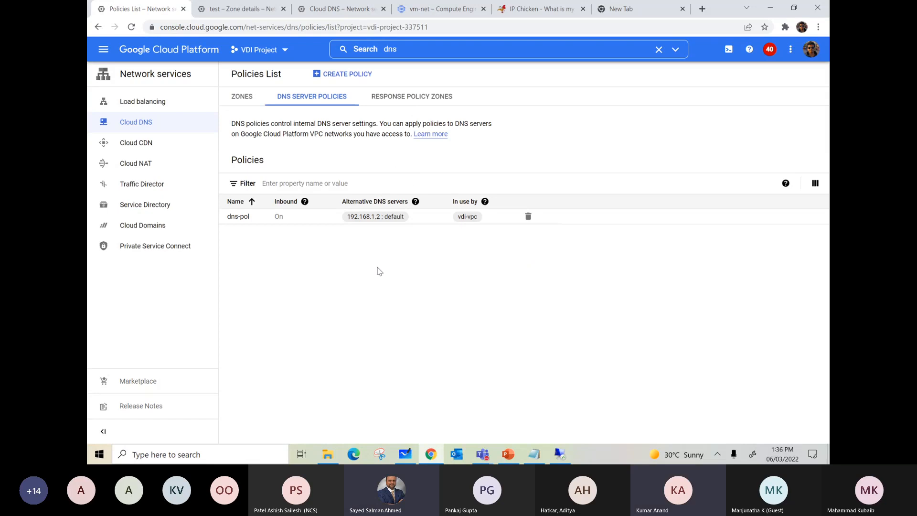
# Open the dns-pol DNS server policy for editing.
pyautogui.click(239, 216)
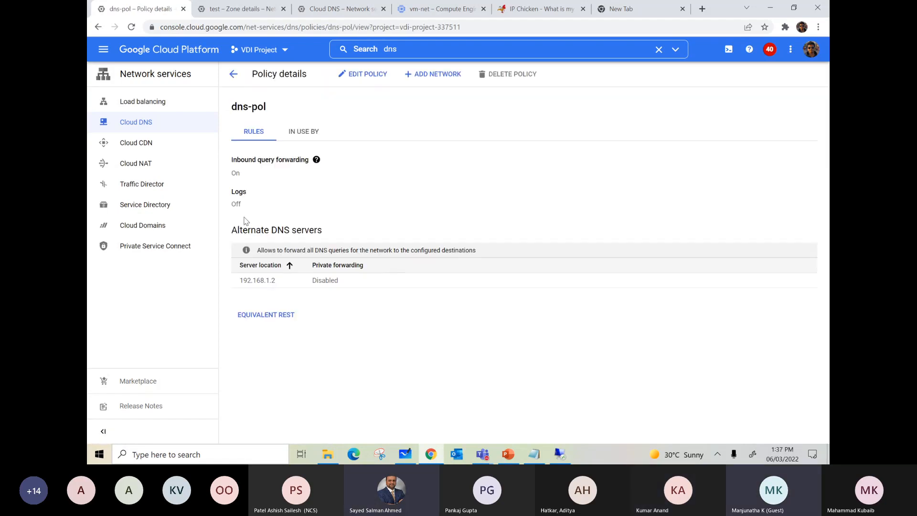
pyautogui.click(363, 75)
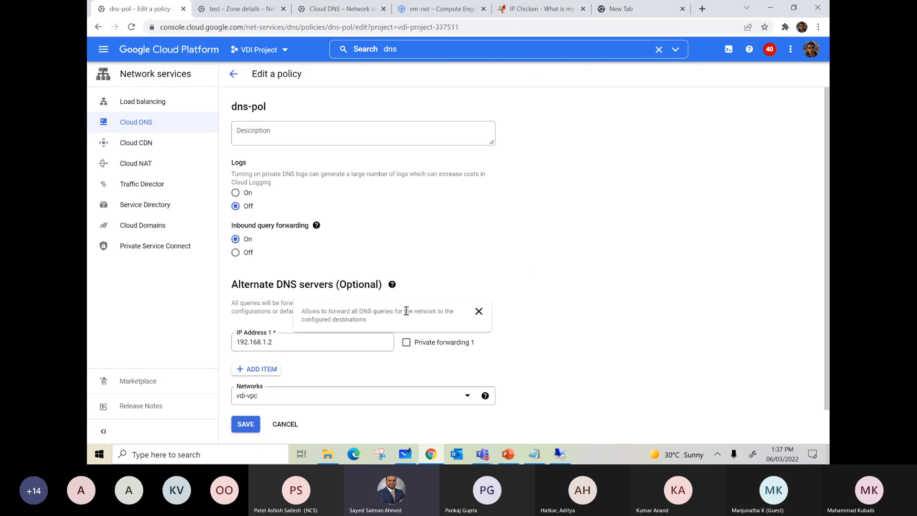
pyautogui.click(407, 342)
pyautogui.scroll(-1, 458, 258)
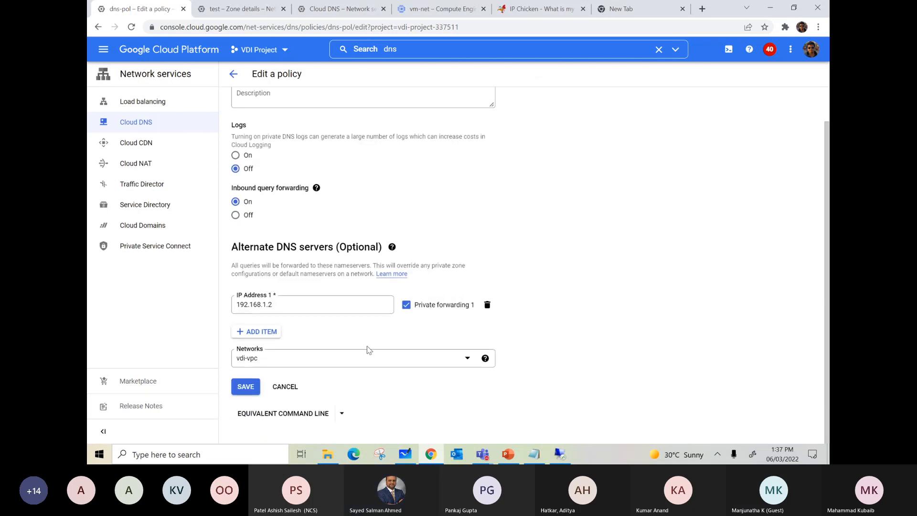
pyautogui.click(407, 306)
# Set the policy's alternate DNS server address to 10.196.1.2 and save the policy.
pyautogui.moveTo(248, 305); pyautogui.dragTo(230, 306)
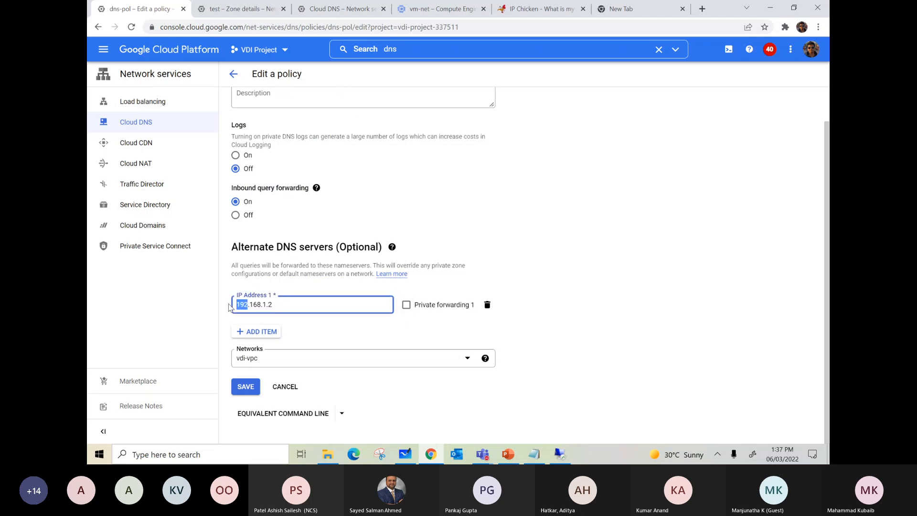
pyautogui.write('10')
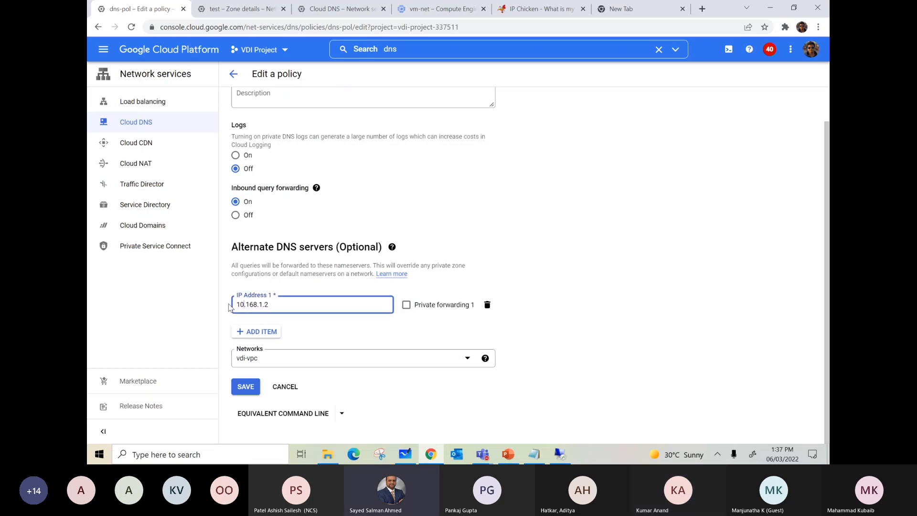
pyautogui.press('BackSpace')
pyautogui.press('BackSpace')
pyautogui.press('BackSpace')
pyautogui.write('196')
pyautogui.click(627, 277)
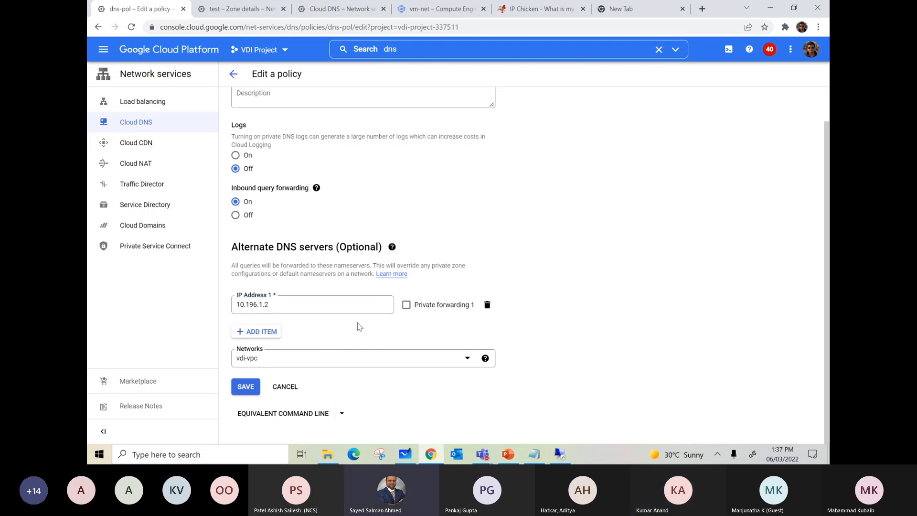
pyautogui.click(248, 388)
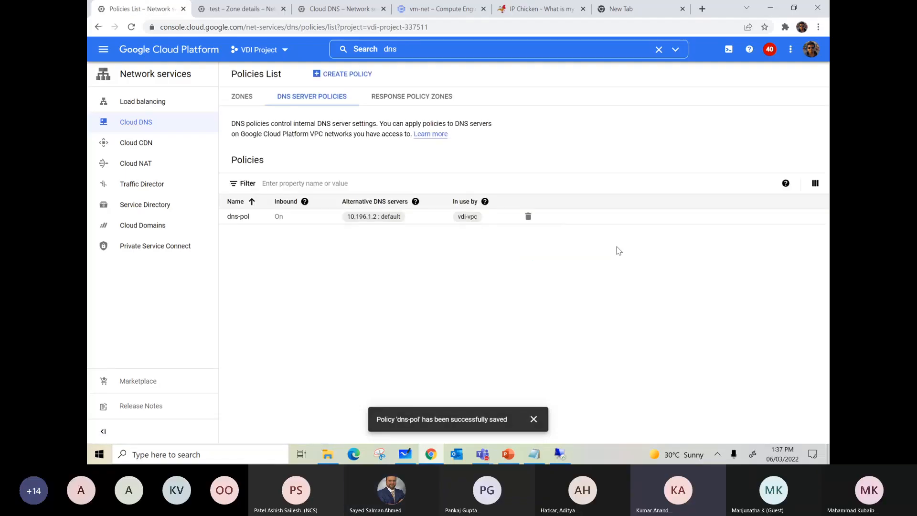
# Return to the test VM's remote session, dismiss the domain controller error and retry joining the vdibuzz.com domain.
pyautogui.click(561, 454)
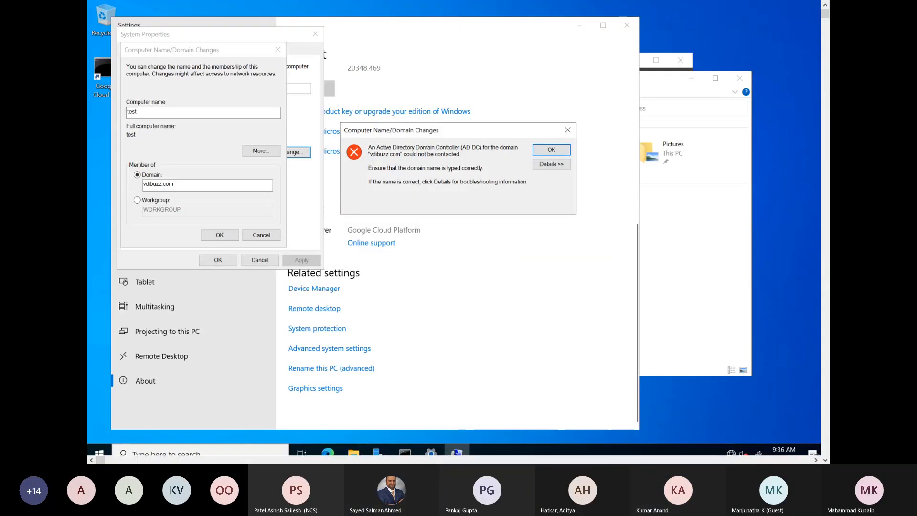
pyautogui.press('Return')
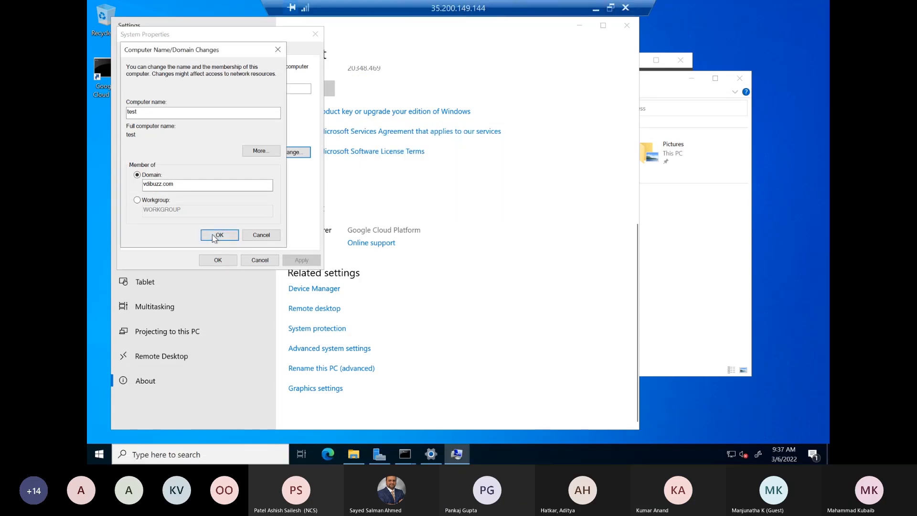
pyautogui.click(217, 235)
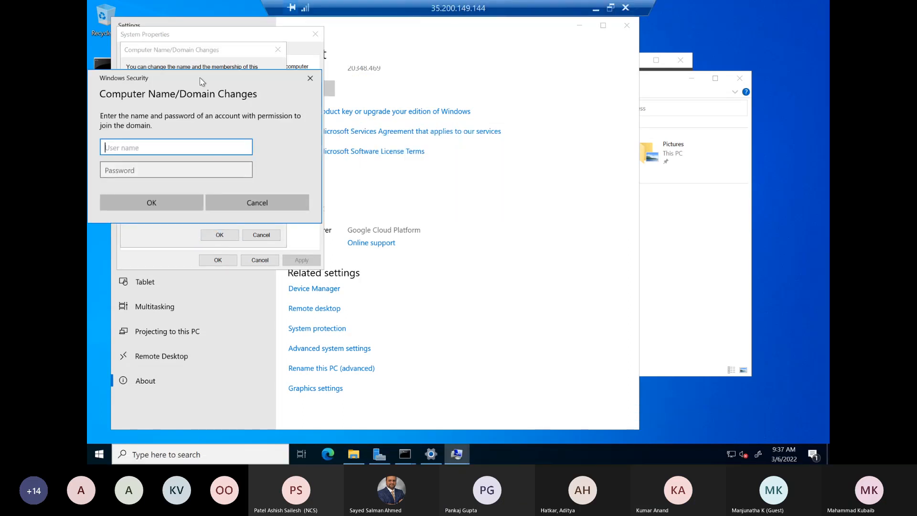
pyautogui.moveTo(200, 78); pyautogui.dragTo(270, 102)
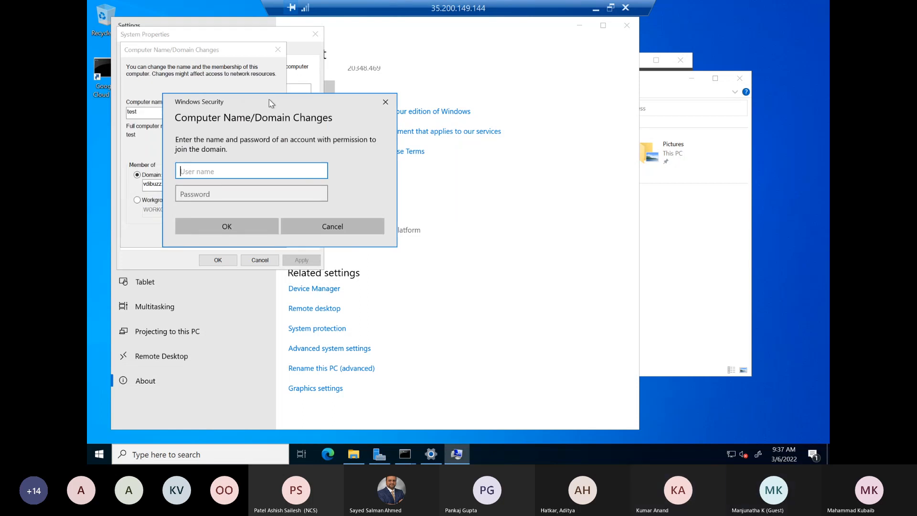